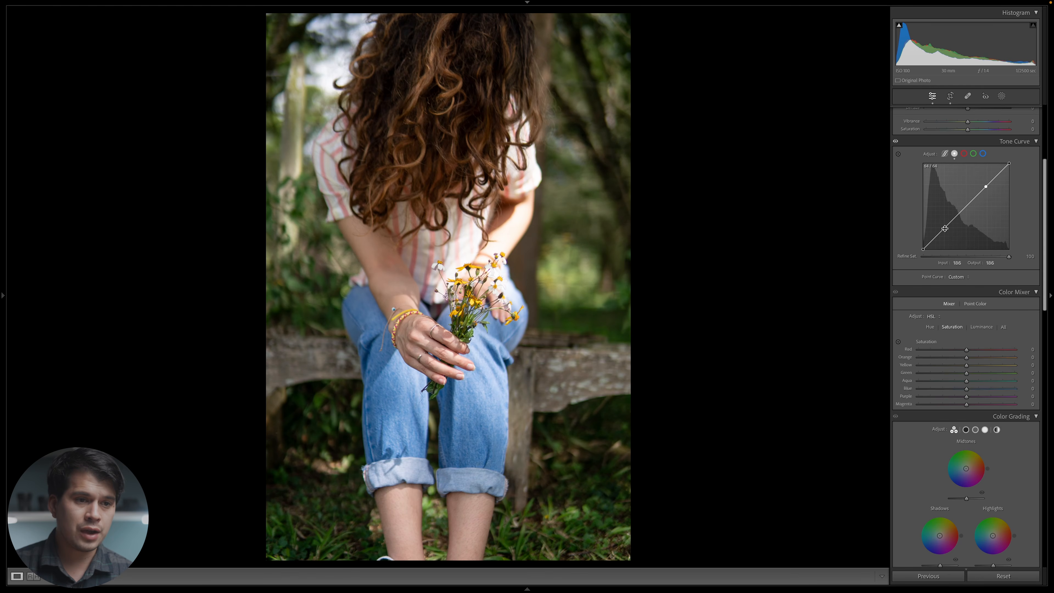
Pull the tone curve's shadow point down to about output 45, lift the black point to output 15, and compare with the original
drag(946, 228, 941, 234)
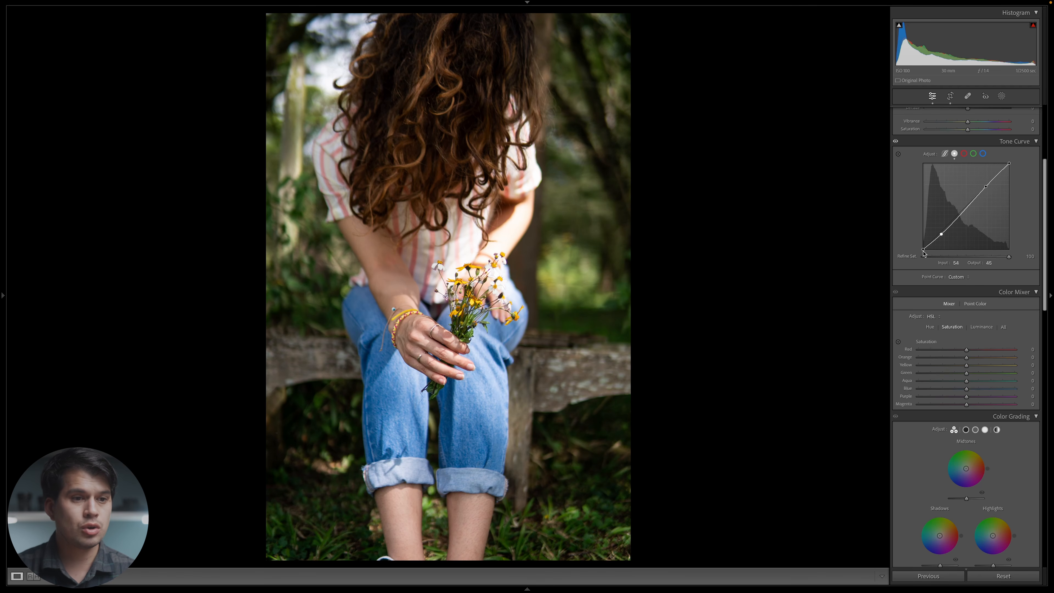
mouse_move(923, 250)
mouse_down()
mouse_move(910, 238)
mouse_move(910, 247)
mouse_up()
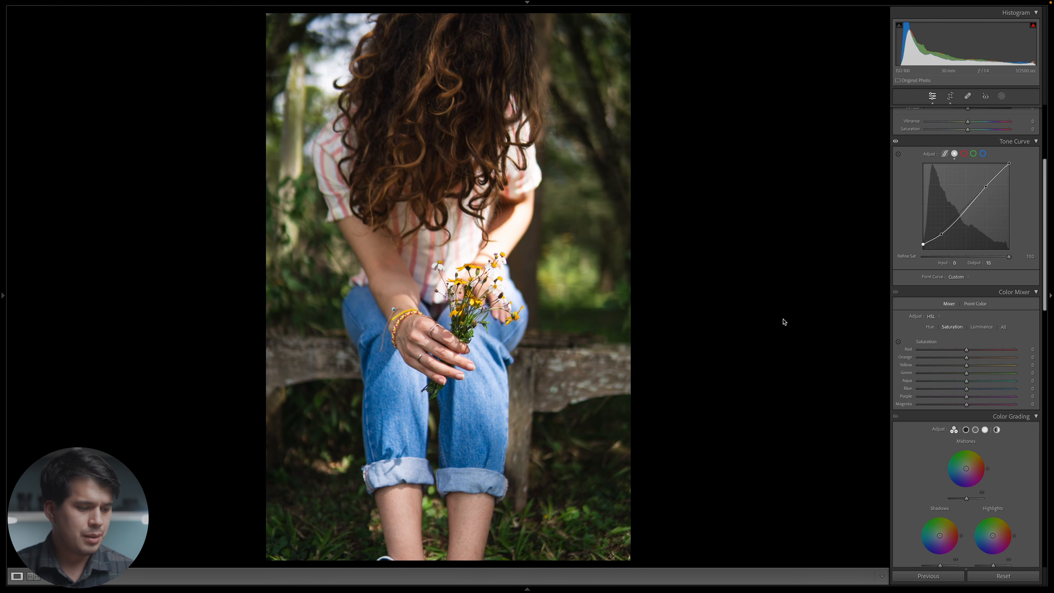
key(y)
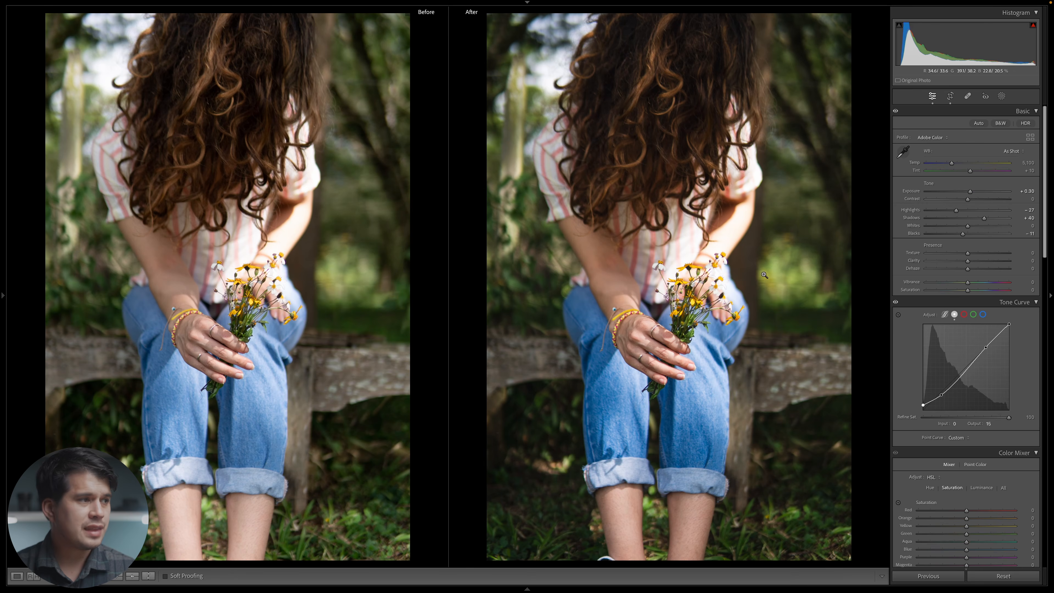
click(709, 164)
click(667, 223)
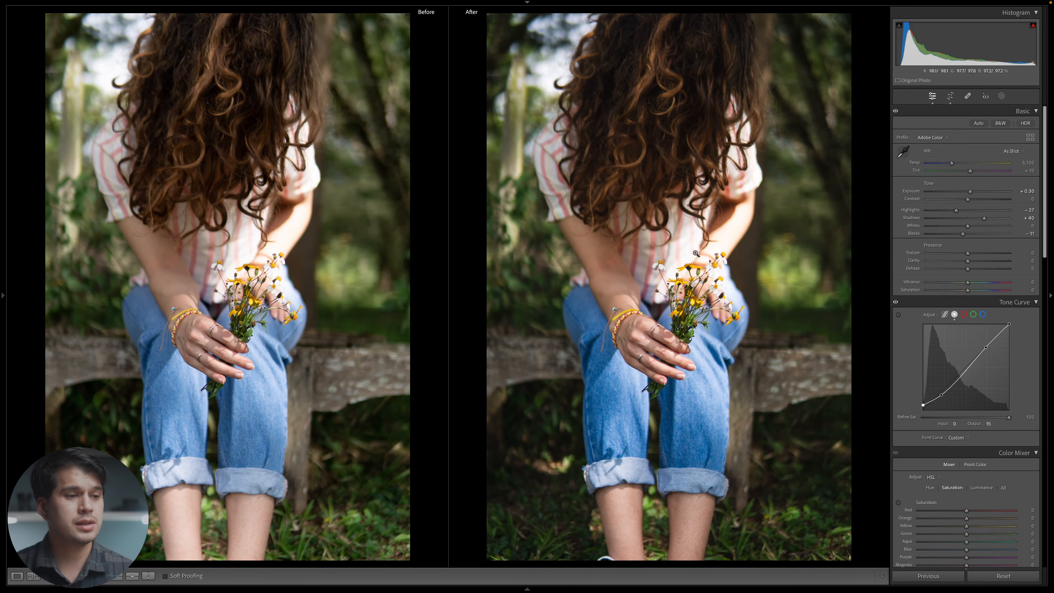
key(y)
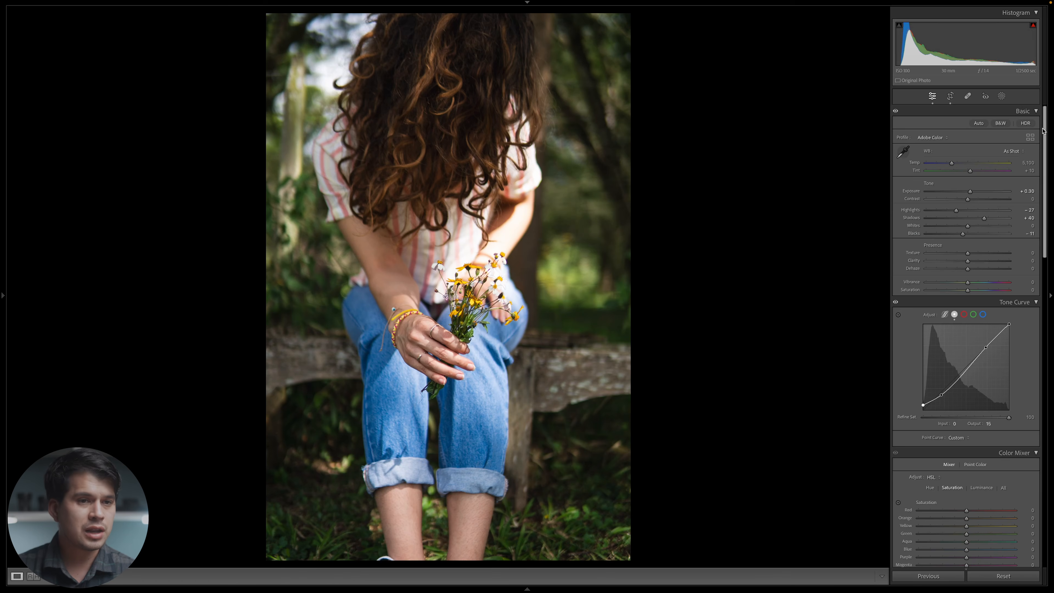
scroll(968, 373, down, 15)
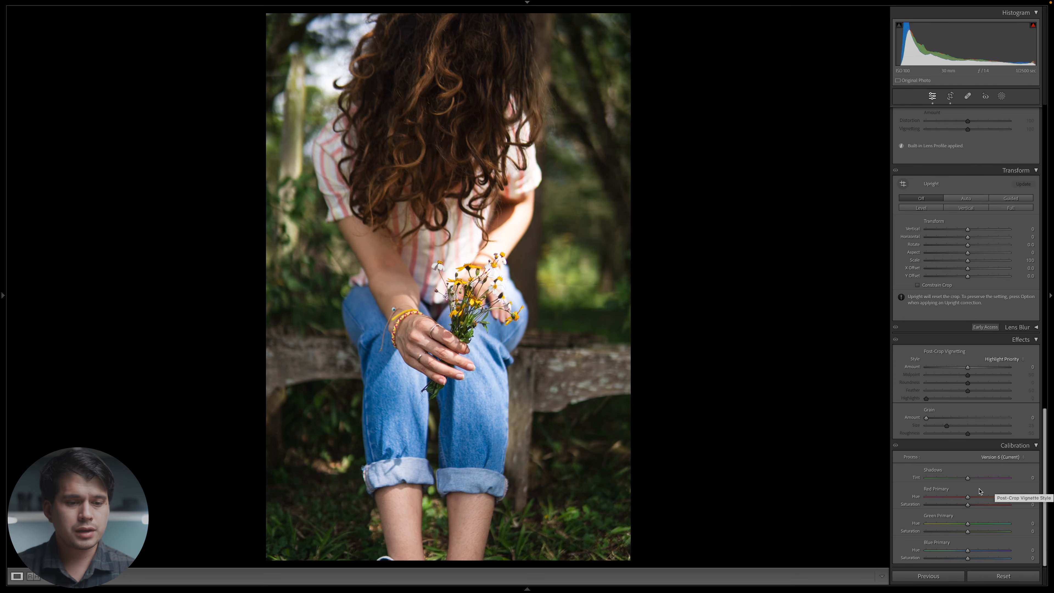
drag(968, 498, 1040, 504)
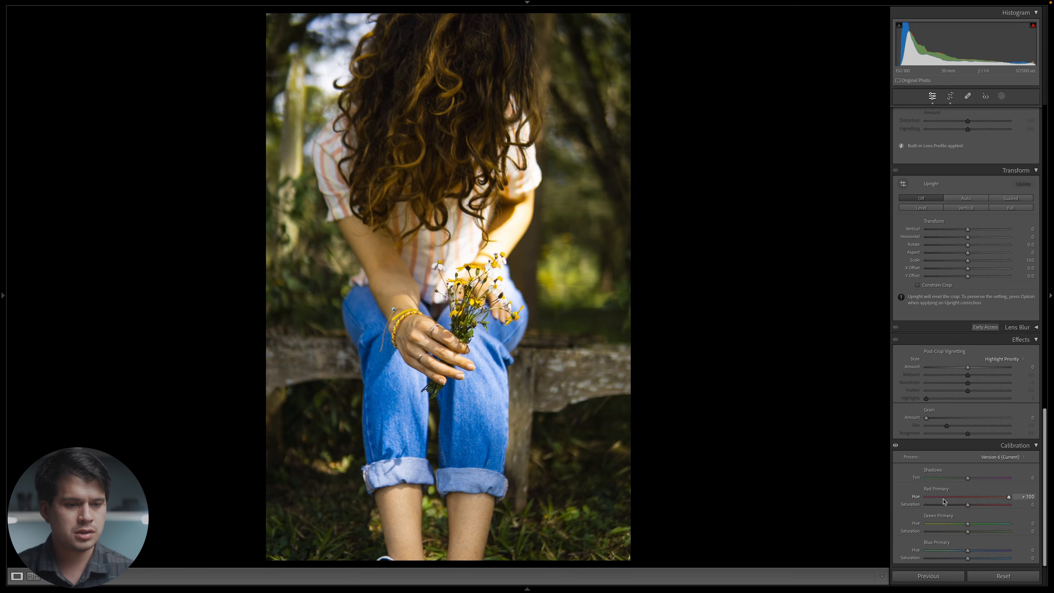
double_click(930, 499)
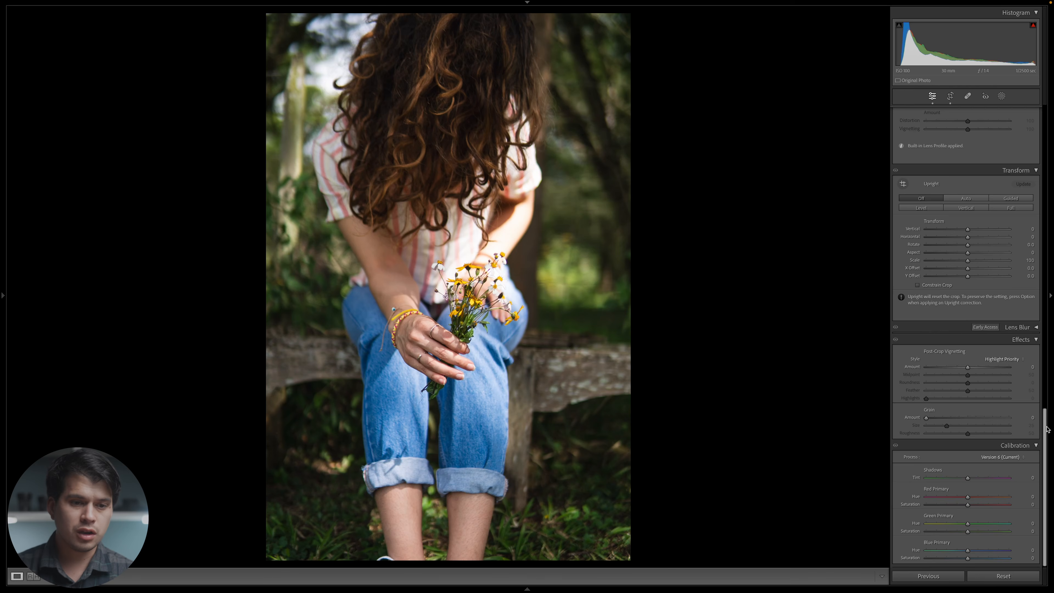
scroll(1014, 235, down, 10)
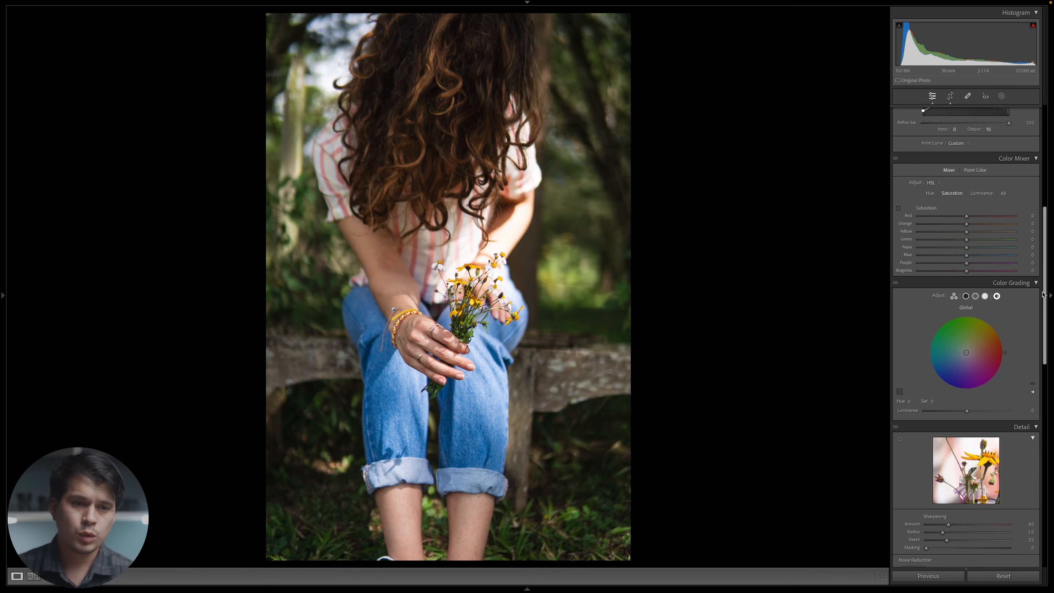
Set the Red Primary calibration to hue +47 and saturation +13, checking the skin tones up close
scroll(1040, 535, down, 15)
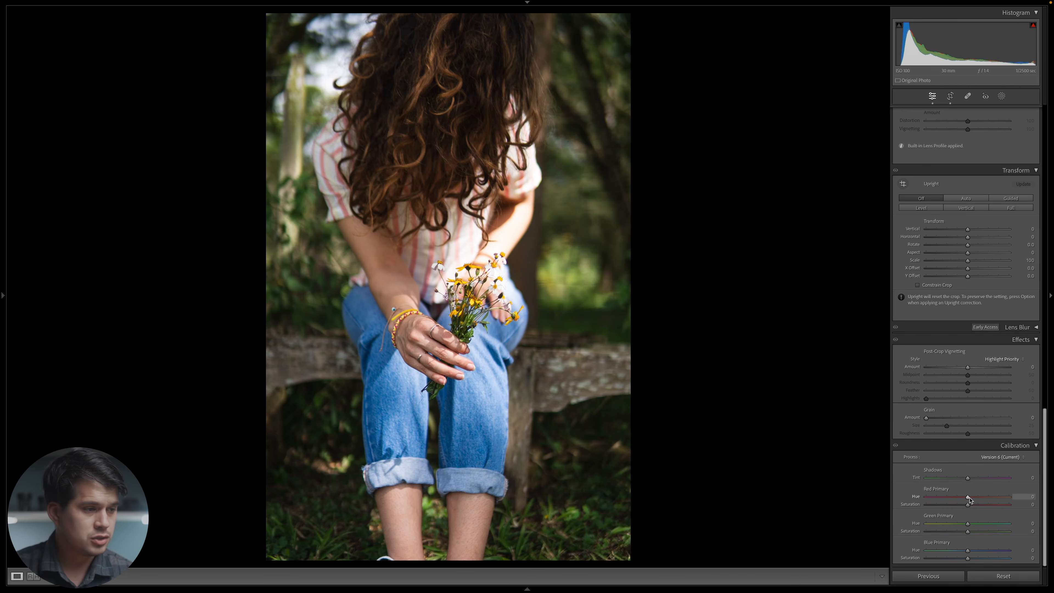
drag(969, 499, 1013, 498)
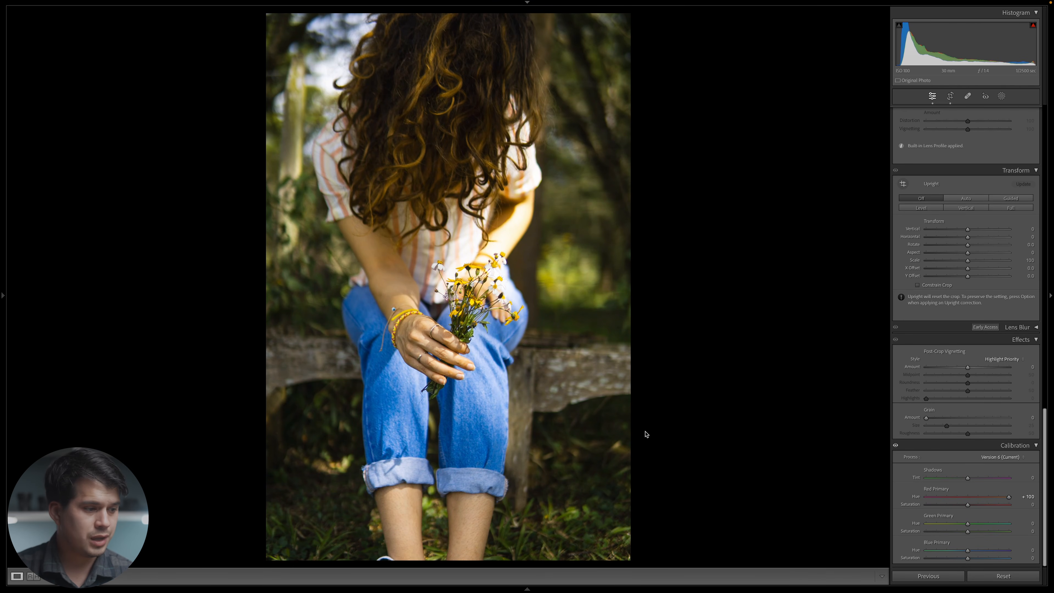
click(440, 309)
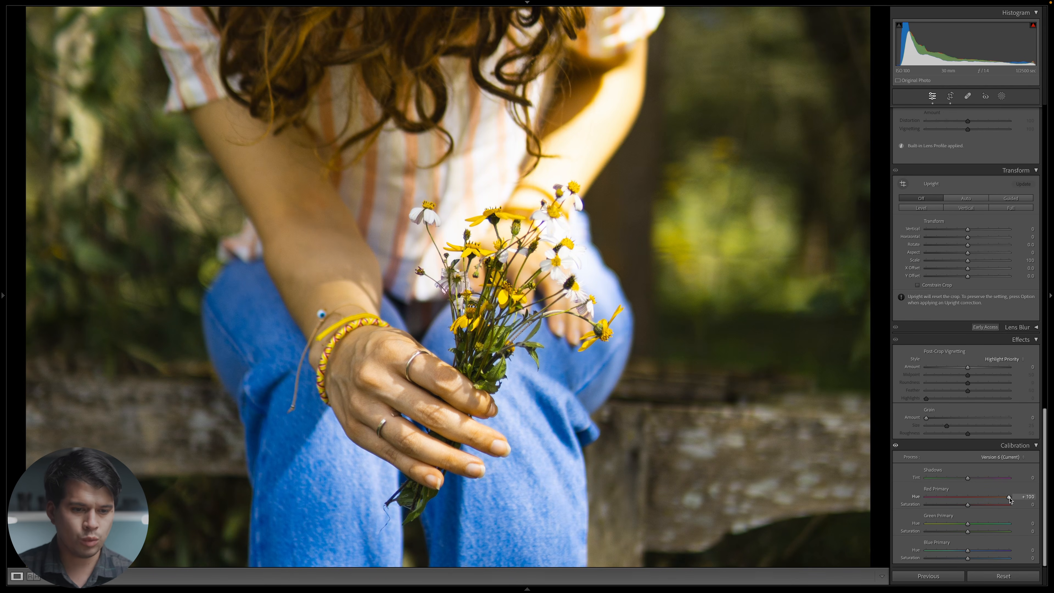
drag(1009, 498, 990, 502)
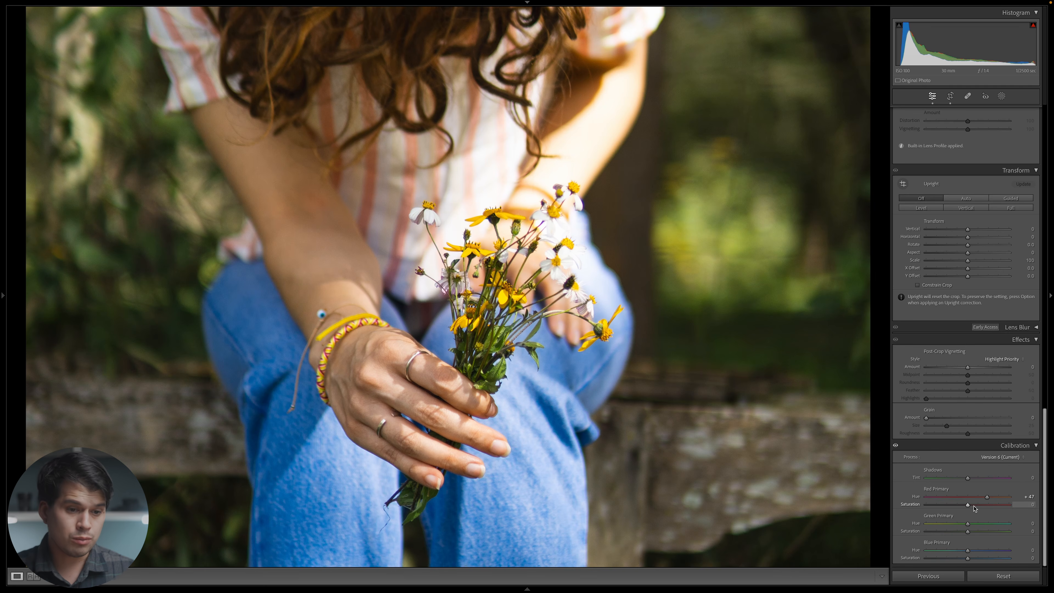
mouse_move(975, 507)
mouse_down()
mouse_move(1011, 506)
mouse_move(973, 511)
mouse_up()
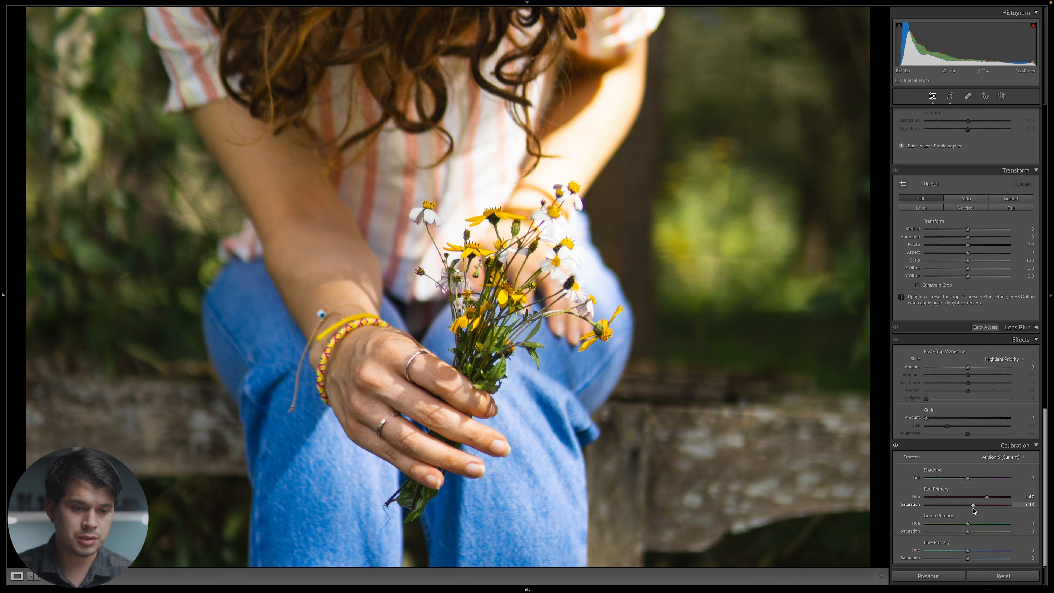
click(574, 317)
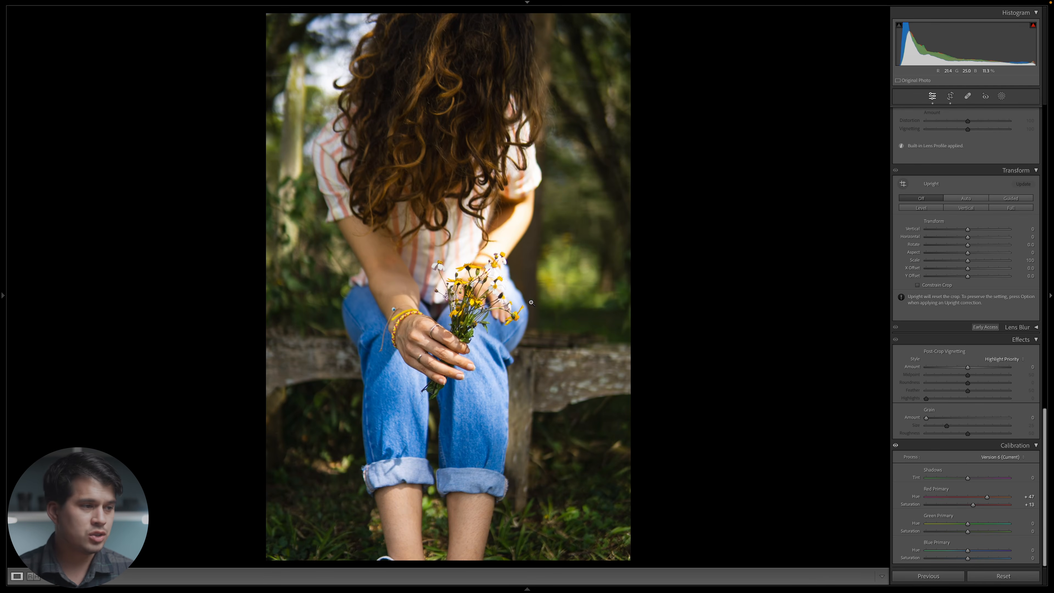
Set the Blue Primary calibration to hue -13 and saturation +14, and compare the edited photo with the original
click(444, 285)
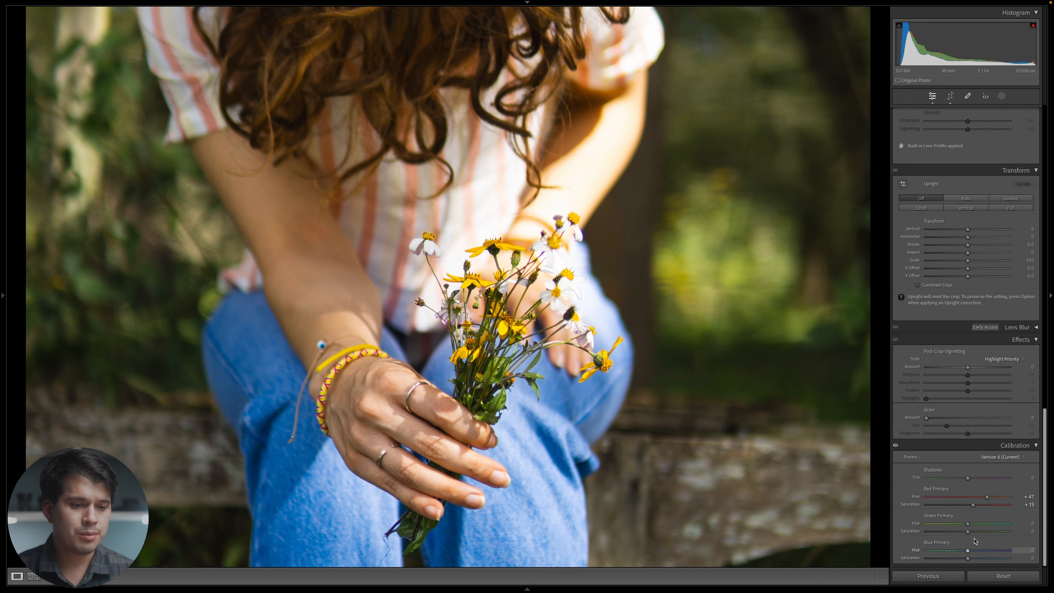
mouse_move(969, 552)
mouse_down()
mouse_move(1053, 549)
mouse_move(951, 553)
mouse_up()
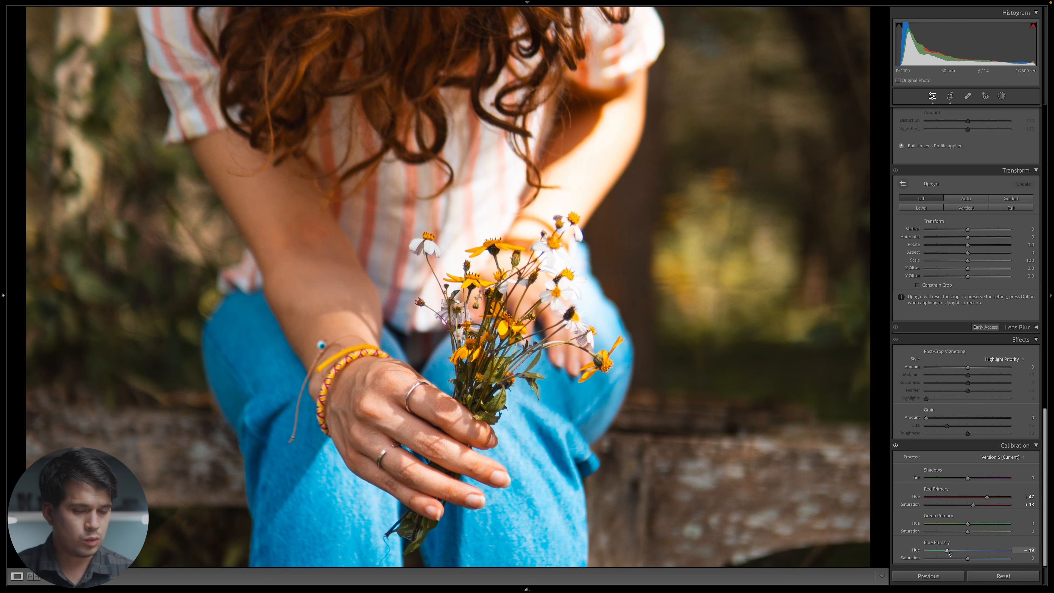
drag(950, 552, 965, 553)
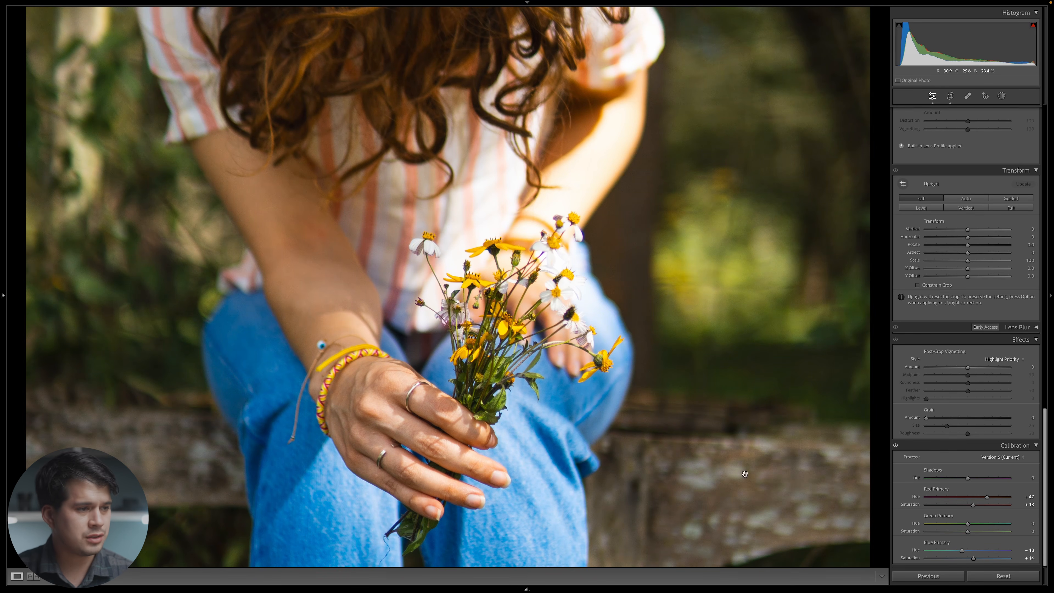
click(569, 395)
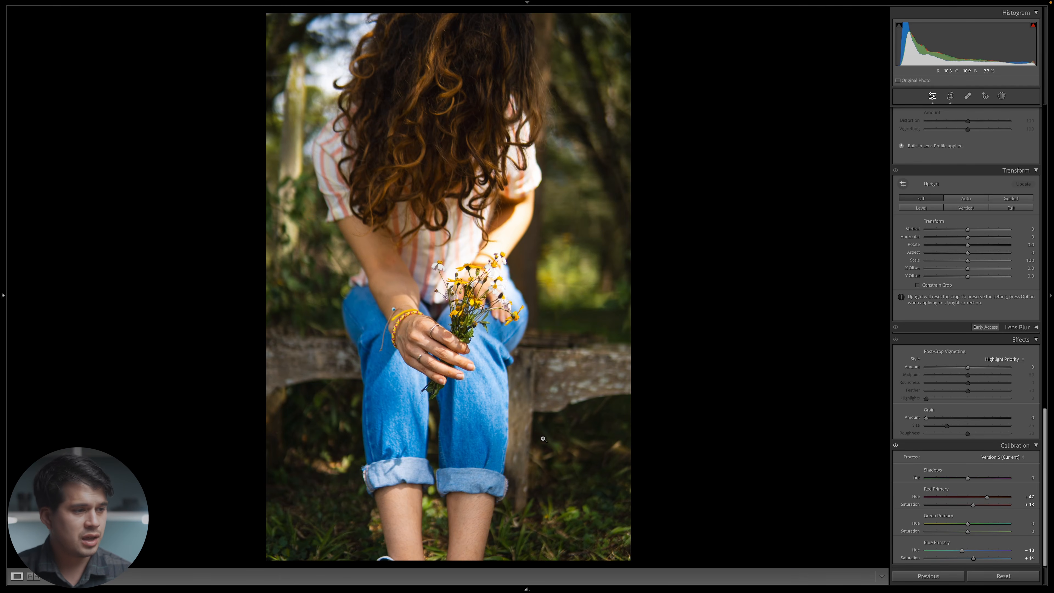
key(y)
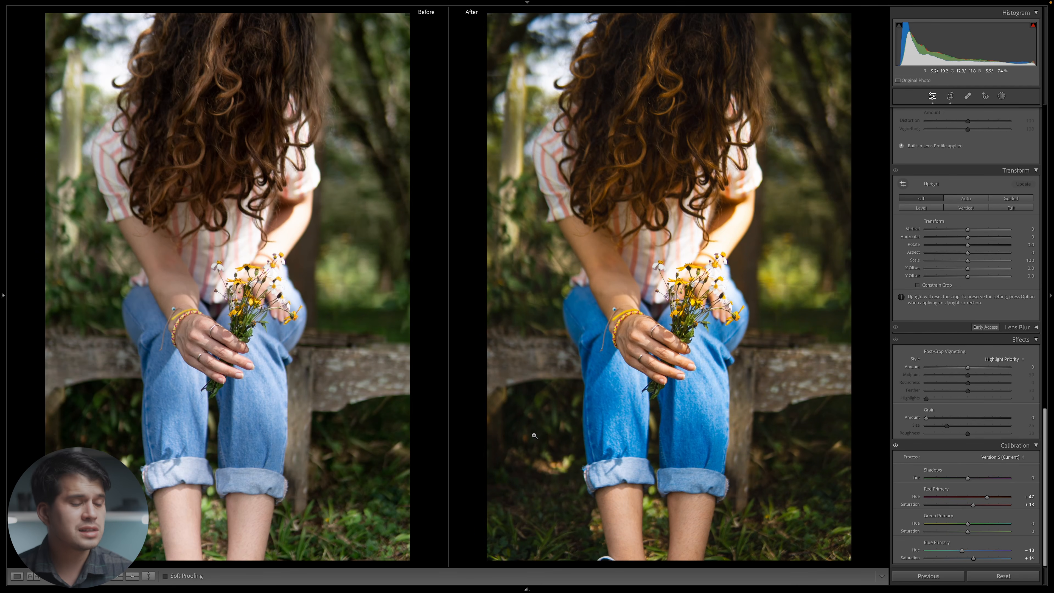
click(158, 301)
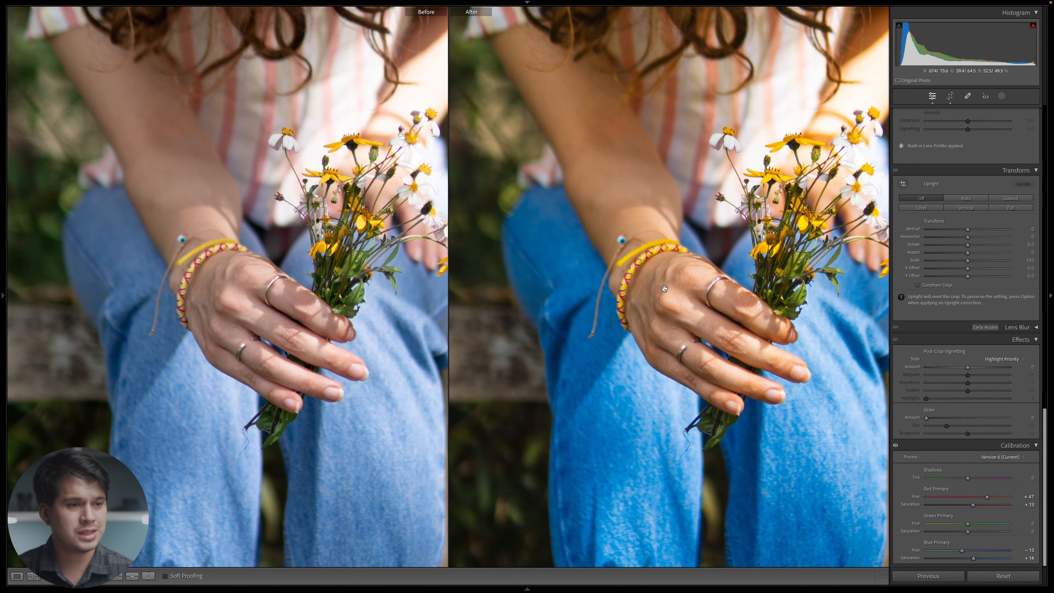
click(673, 272)
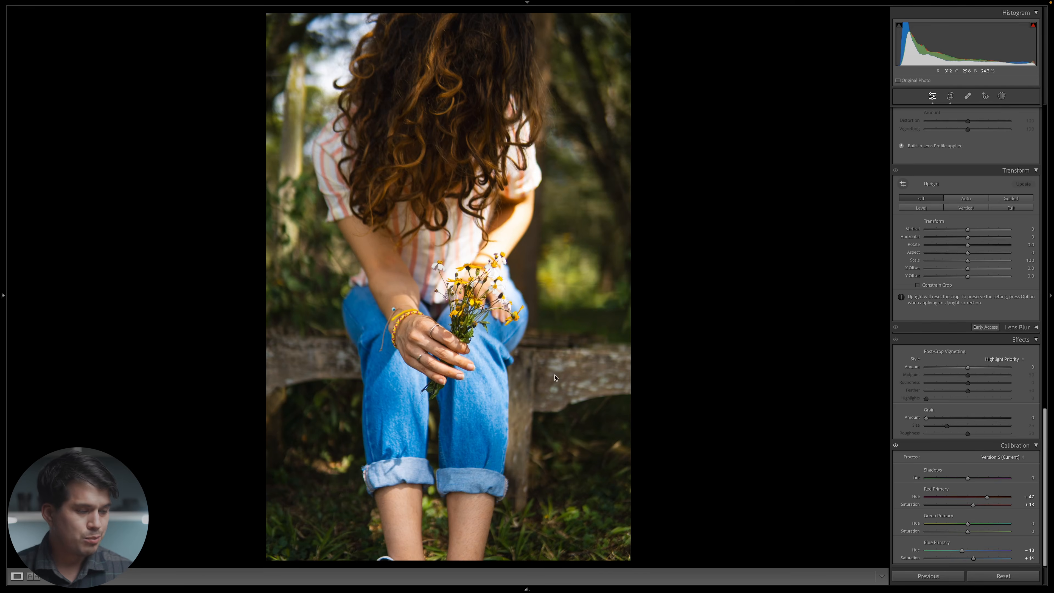
key(y)
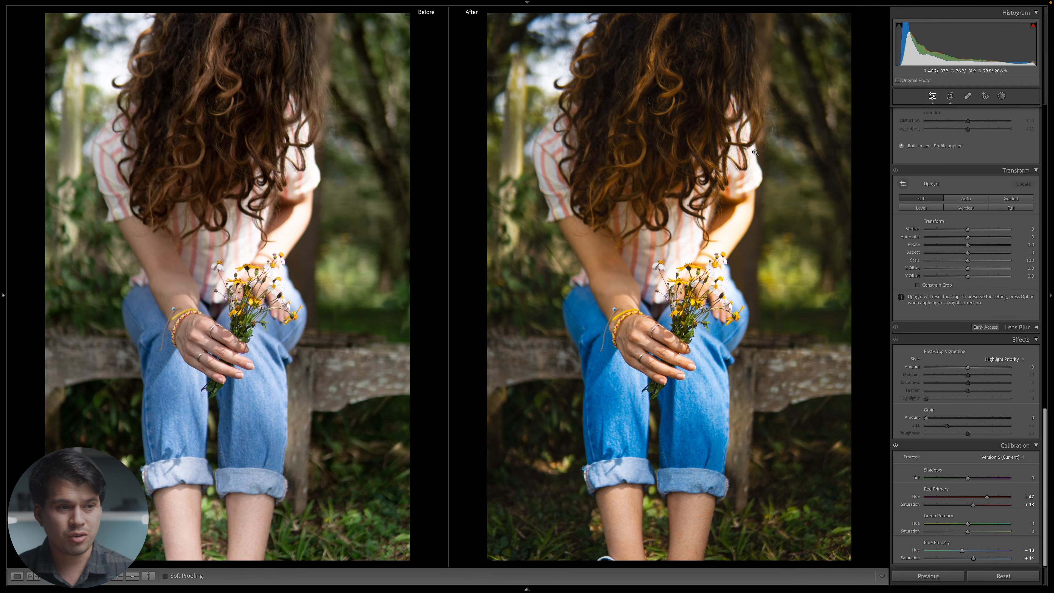
key(y)
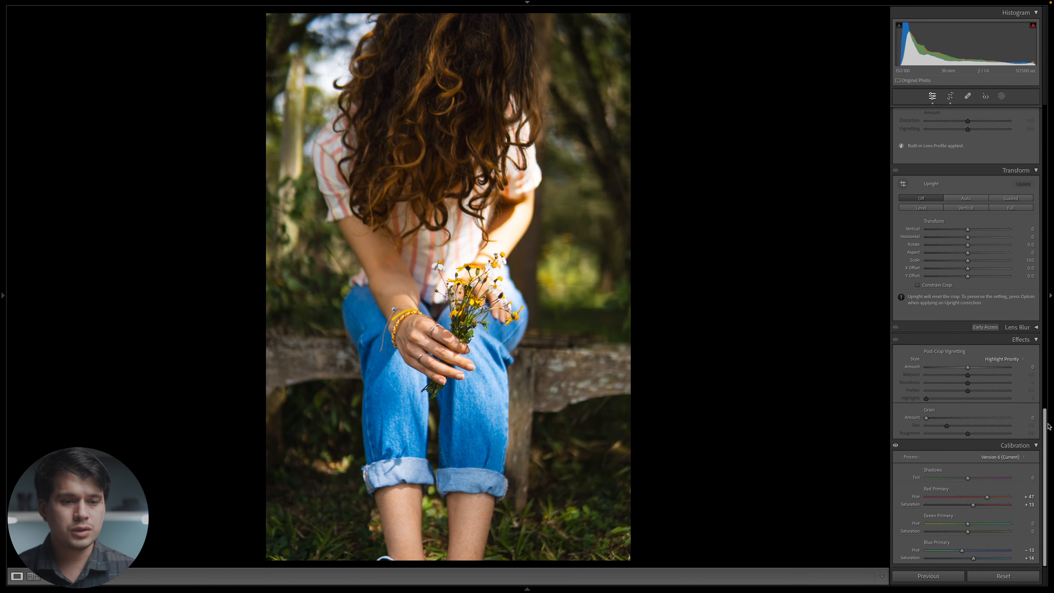
Lower the Color Mixer saturation of blue, aqua and purple to -60 and of magenta to -20
scroll(988, 285, up, 20)
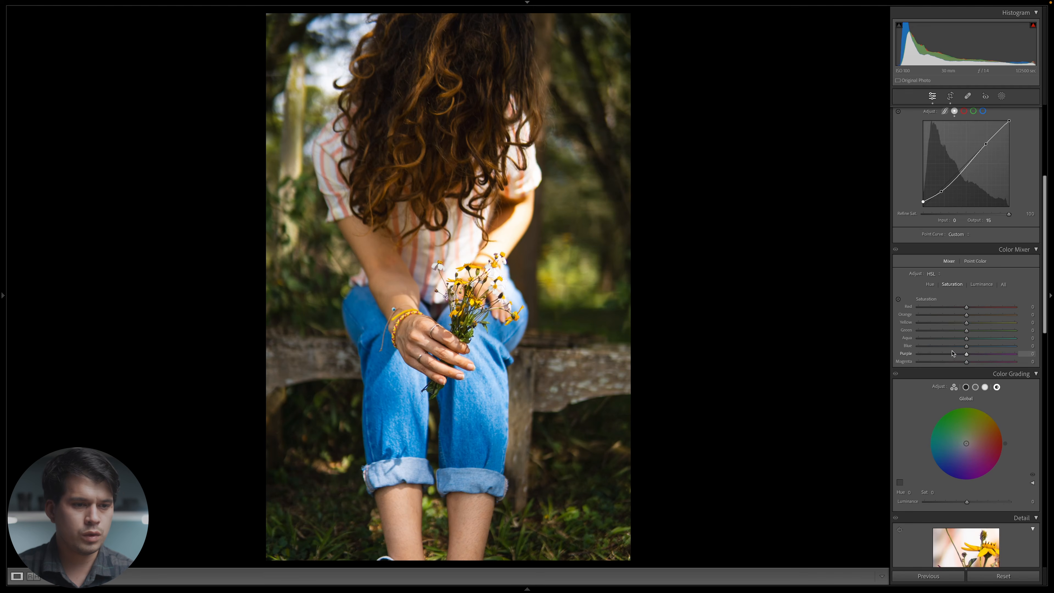
drag(941, 350, 939, 348)
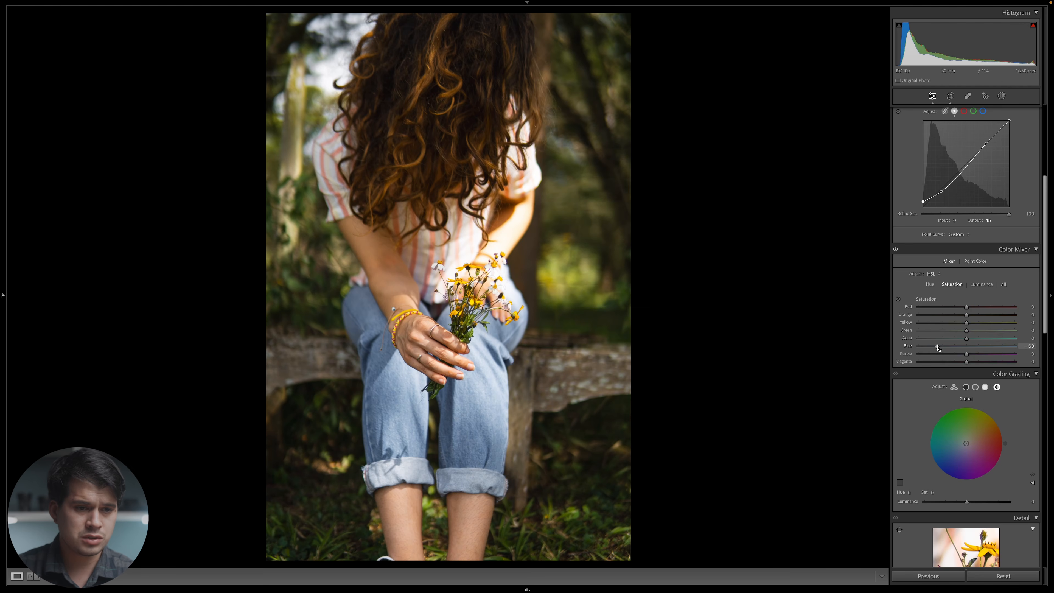
click(938, 339)
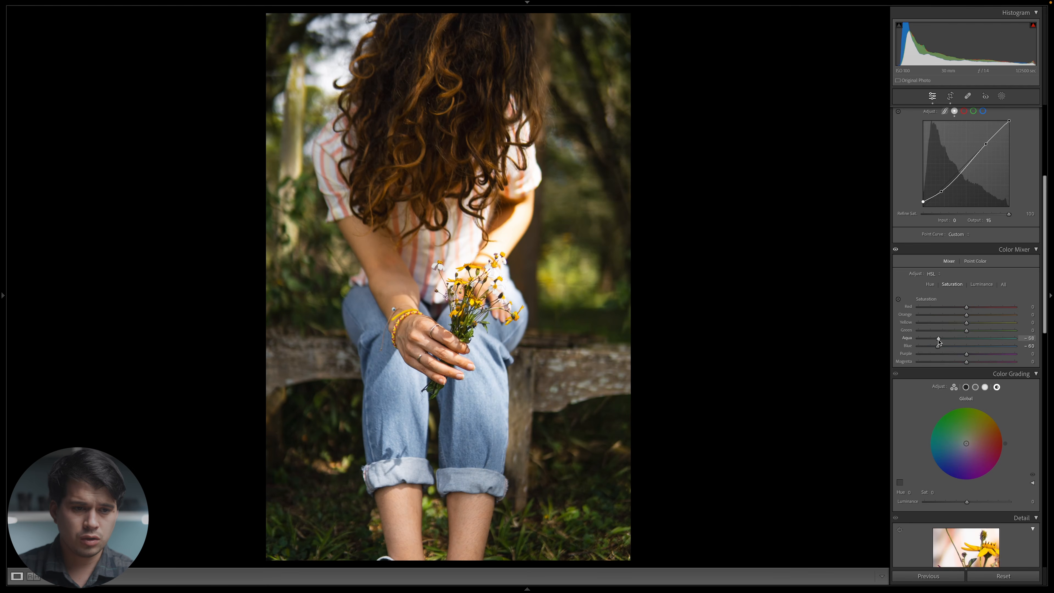
click(938, 354)
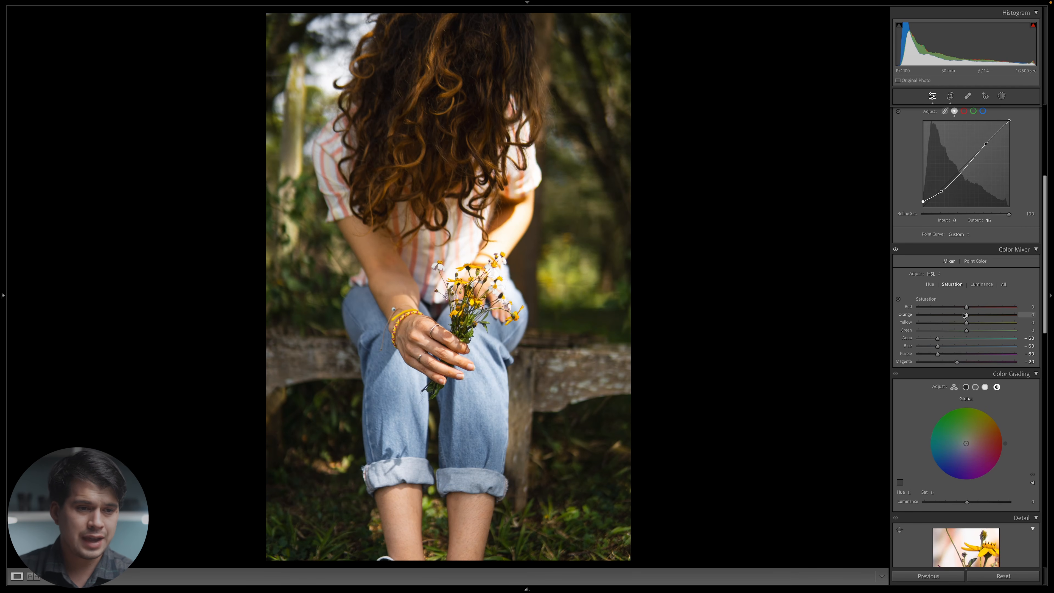
Reduce the Color Mixer saturation of orange and red to -20, green to -90 and yellow to -60
drag(966, 314, 973, 327)
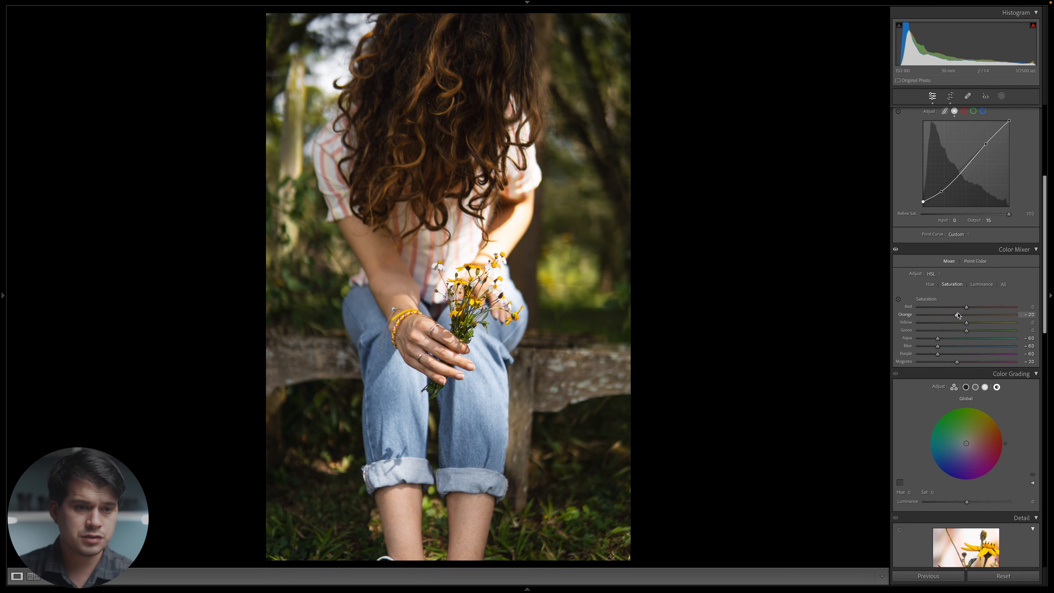
drag(966, 307, 957, 307)
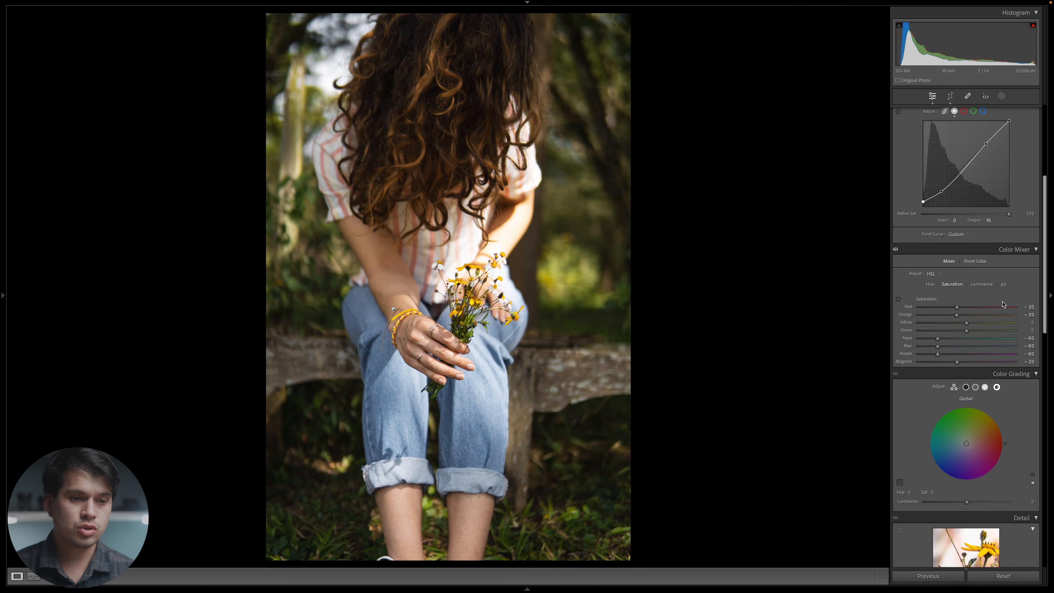
drag(966, 331, 927, 334)
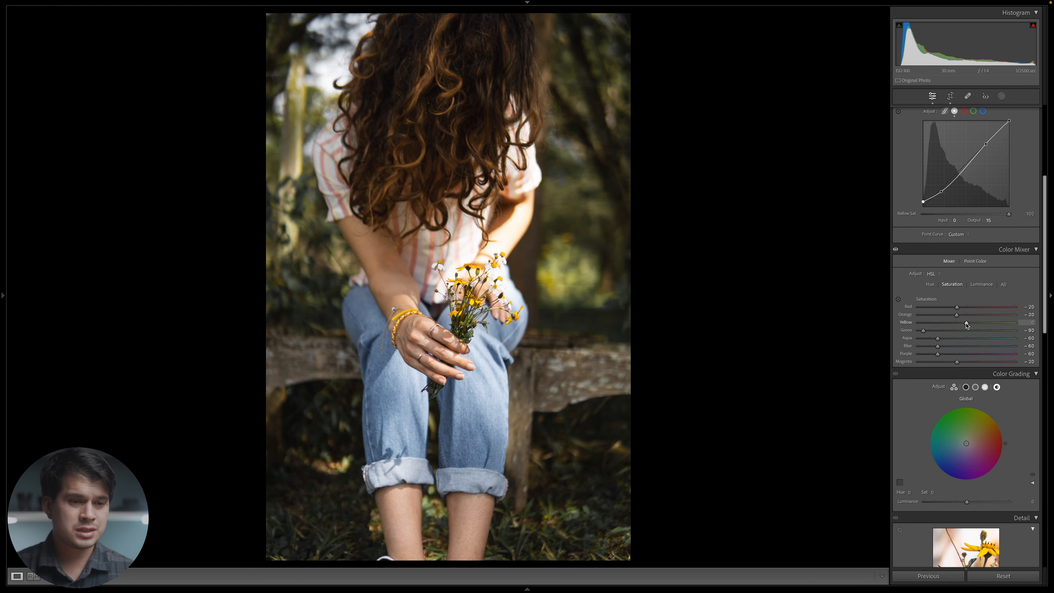
drag(967, 323, 932, 323)
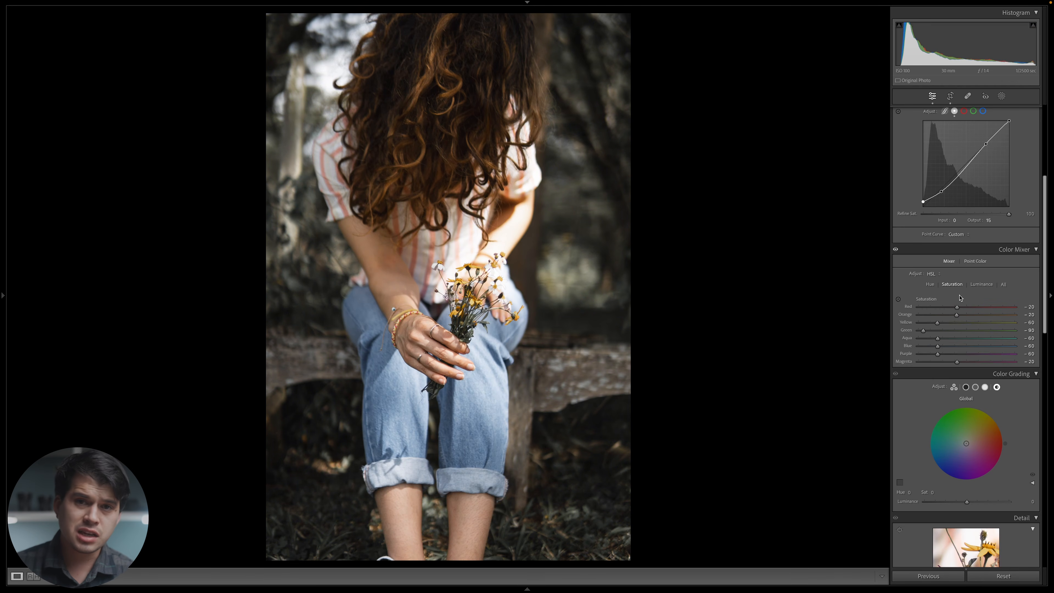
Shift the Color Mixer hue of green and yellow to -100, checking the grass up close
click(928, 286)
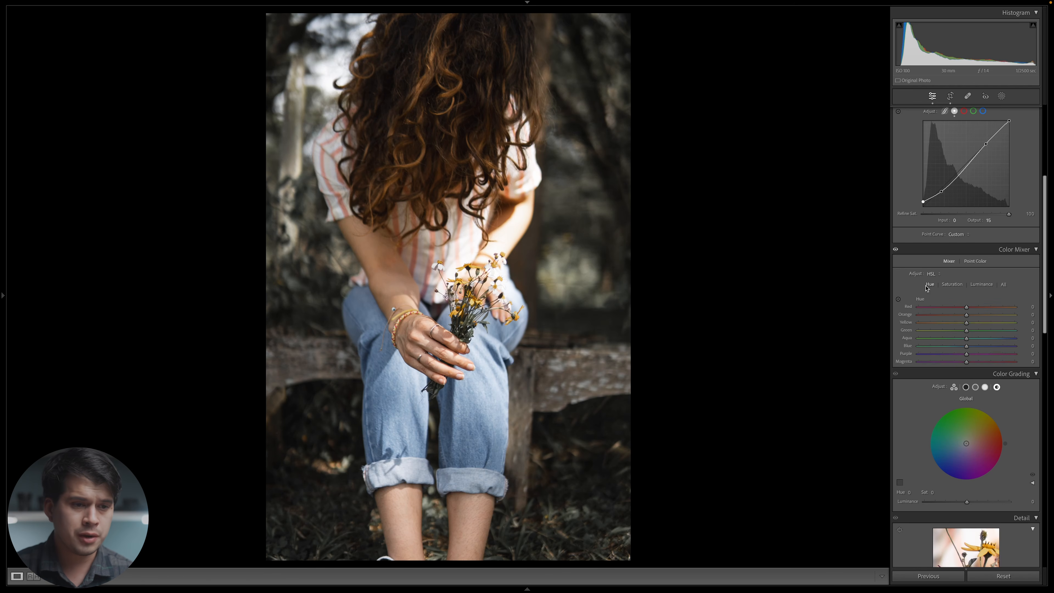
click(598, 492)
drag(705, 337, 523, 457)
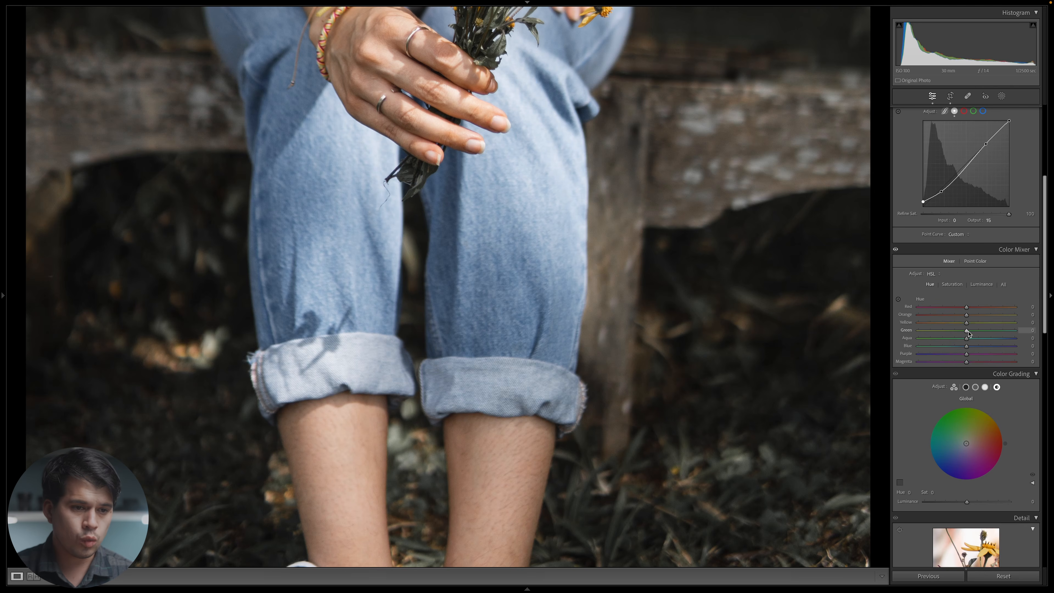
drag(971, 332, 888, 327)
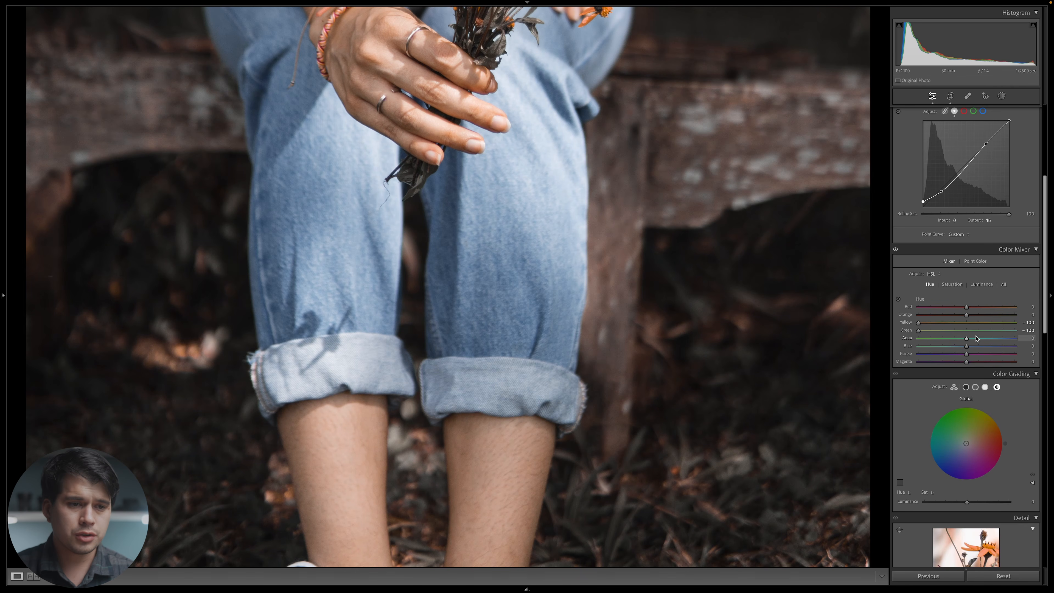
Set the Color Mixer hue of green to +36 and of yellow to +30, checking the effect across the whole photo
mouse_move(968, 332)
mouse_down()
mouse_move(1029, 334)
mouse_move(961, 331)
mouse_up()
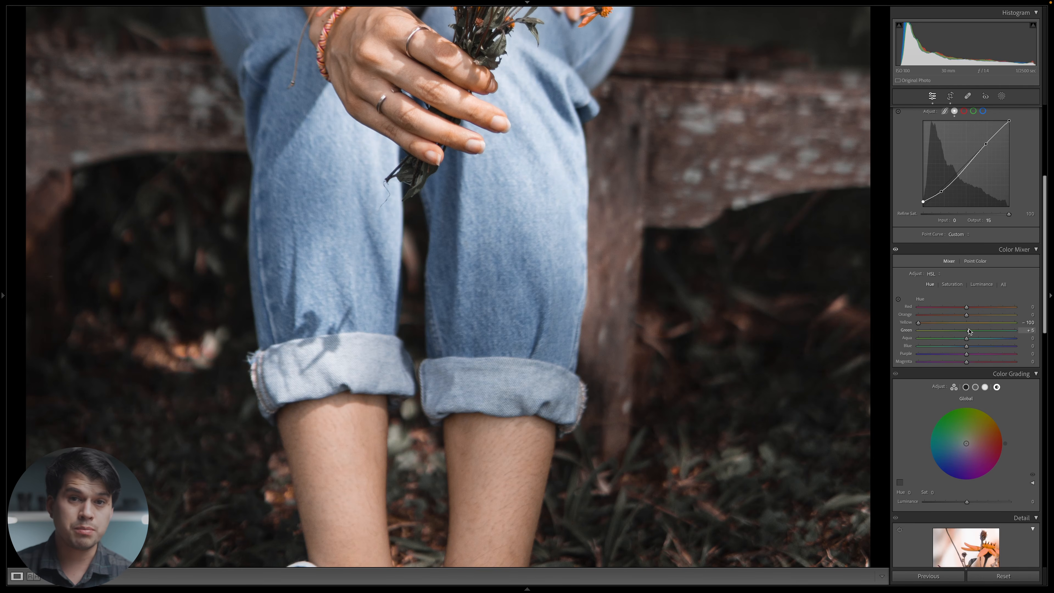
drag(971, 334, 981, 335)
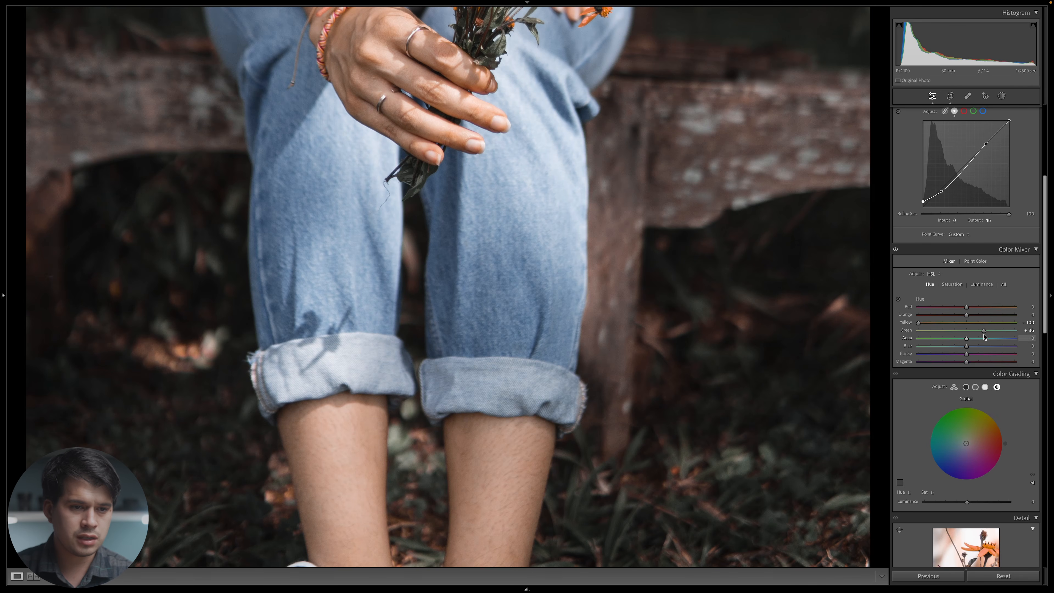
click(985, 323)
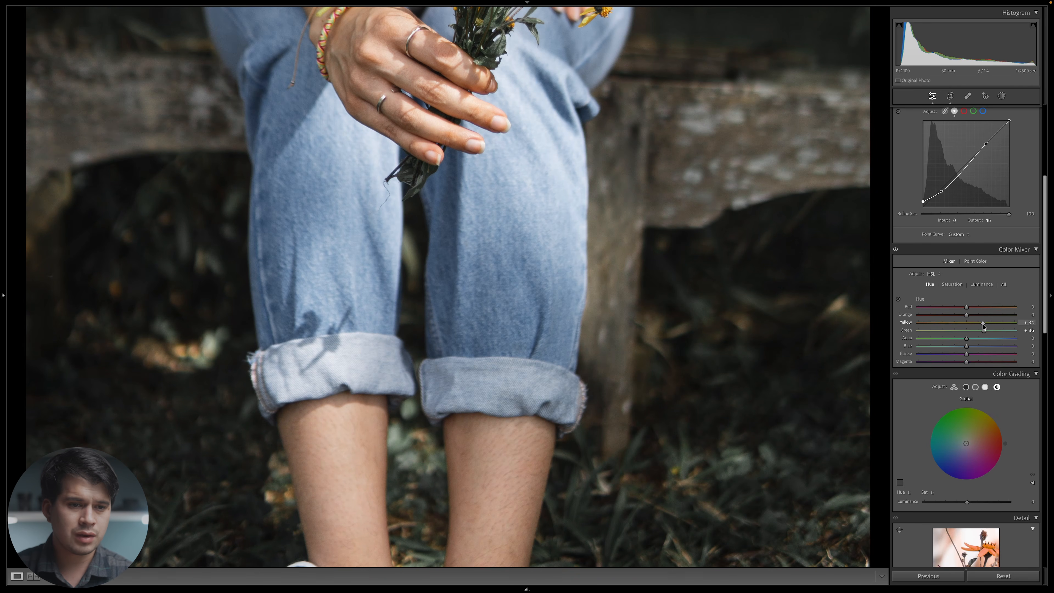
click(777, 368)
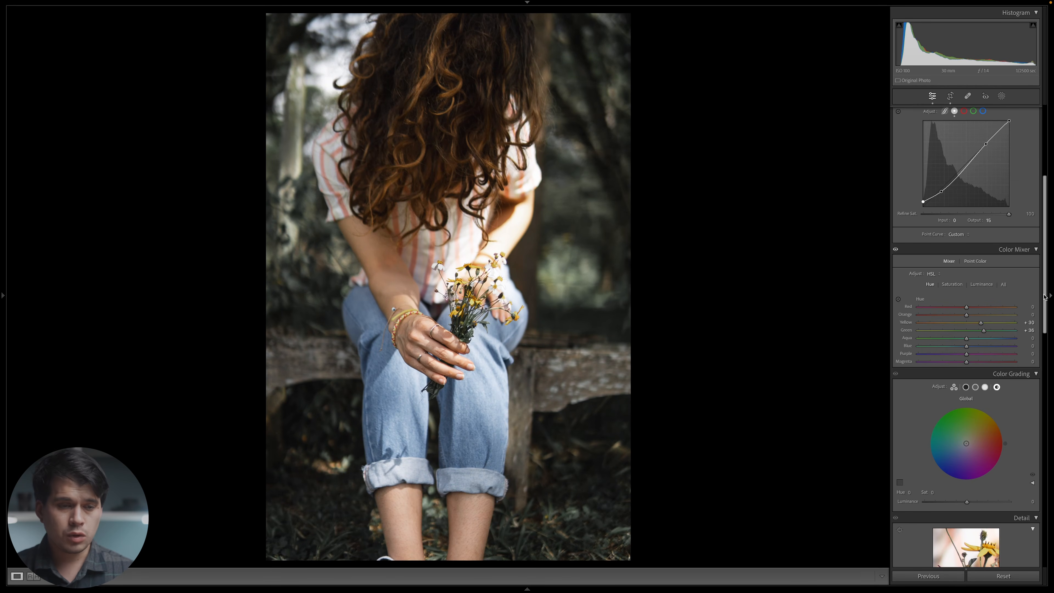
Lower the photo's overall Saturation in the Basic adjustments to -15
scroll(972, 249, up, 5)
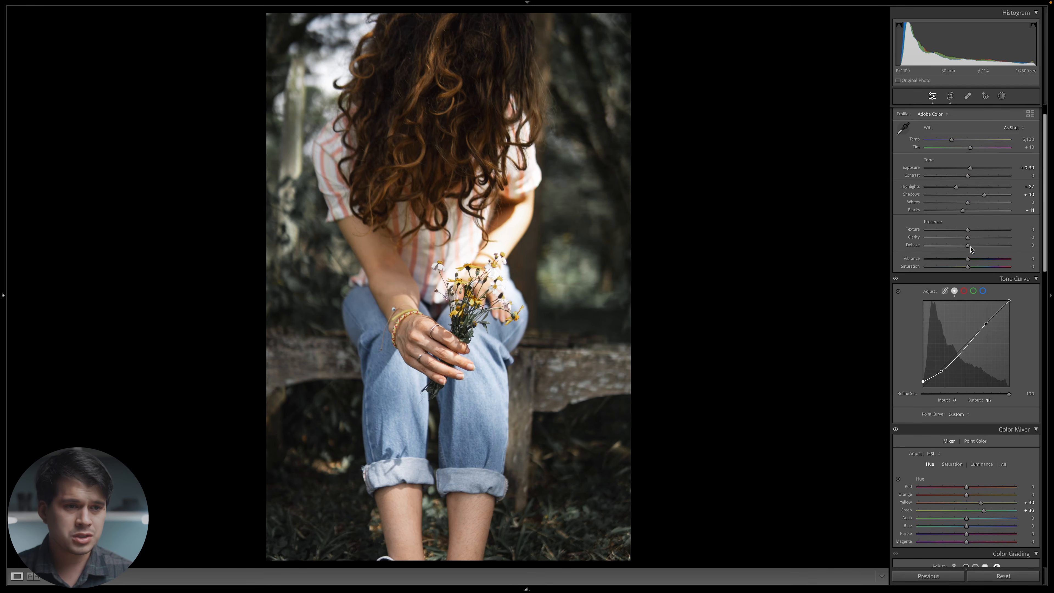
click(1029, 267)
text(-15)
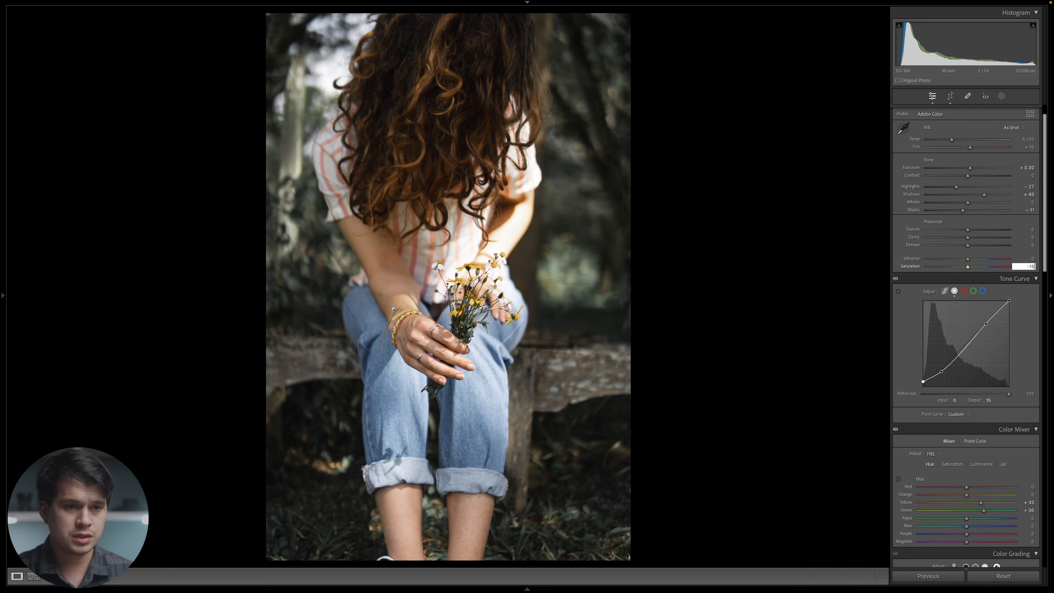
key(Return)
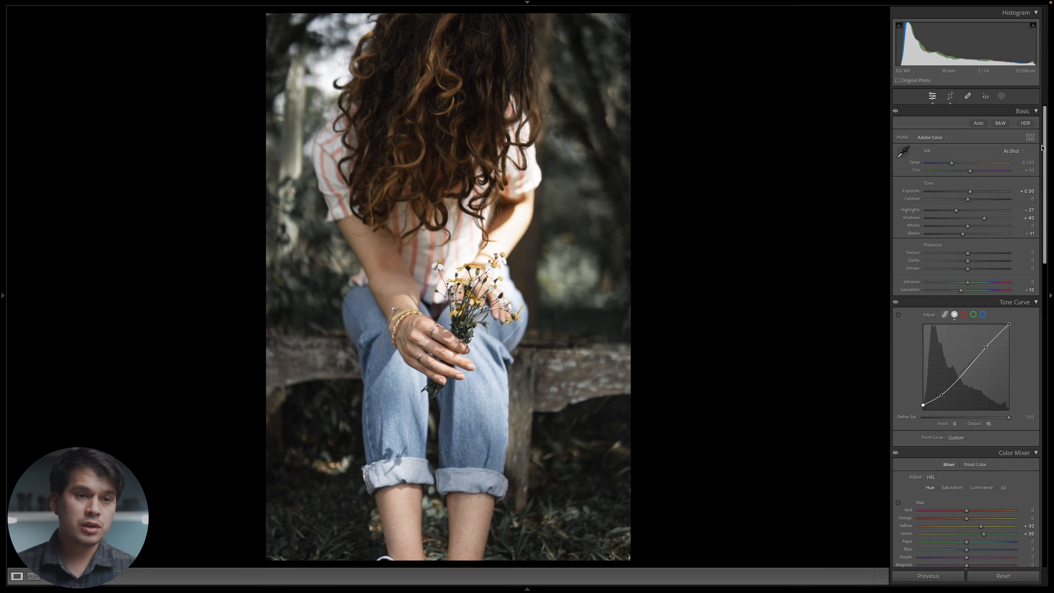
Warm the whole photo with Global color grading at hue 37 and saturation 34, and compare it with the original
scroll(1052, 268, down, 10)
scroll(1052, 267, down, 3)
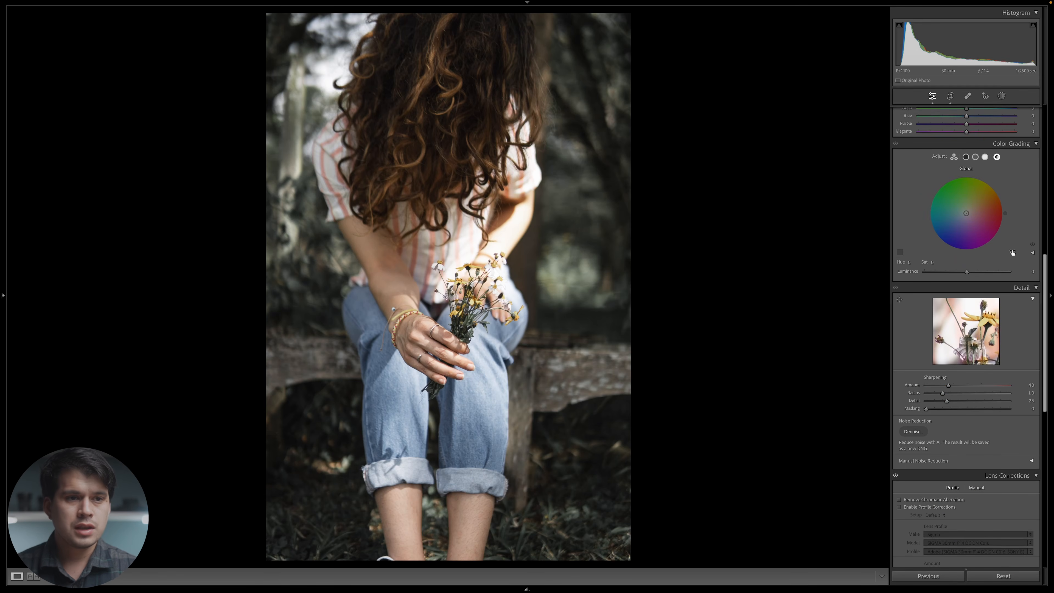
click(954, 157)
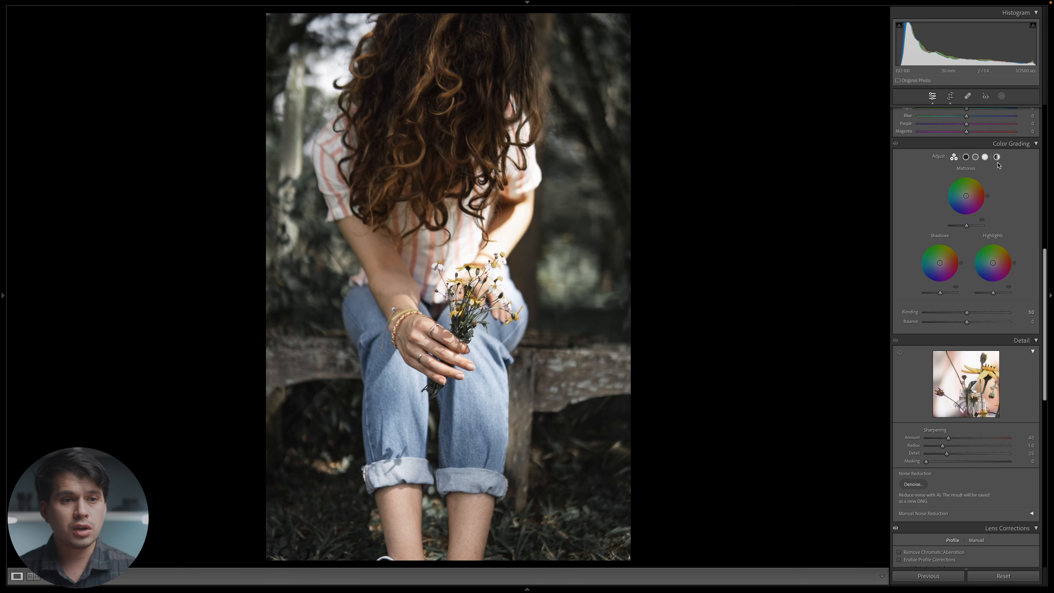
click(998, 156)
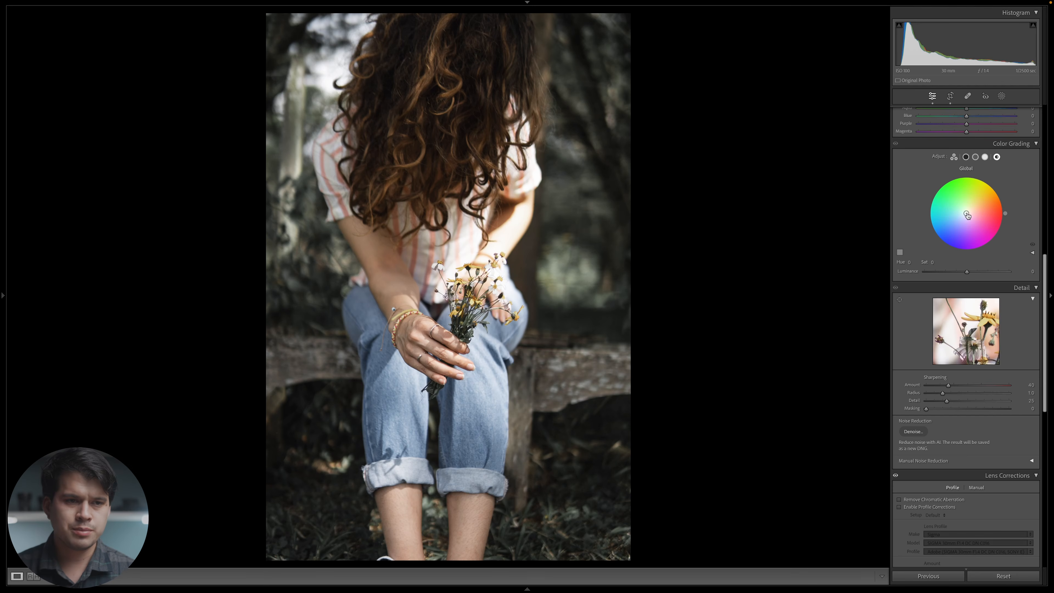
mouse_move(966, 213)
mouse_down()
mouse_move(981, 187)
mouse_move(1002, 220)
mouse_move(939, 235)
mouse_move(979, 174)
mouse_move(999, 191)
mouse_move(947, 185)
mouse_move(946, 240)
mouse_move(997, 233)
mouse_move(1002, 200)
mouse_up()
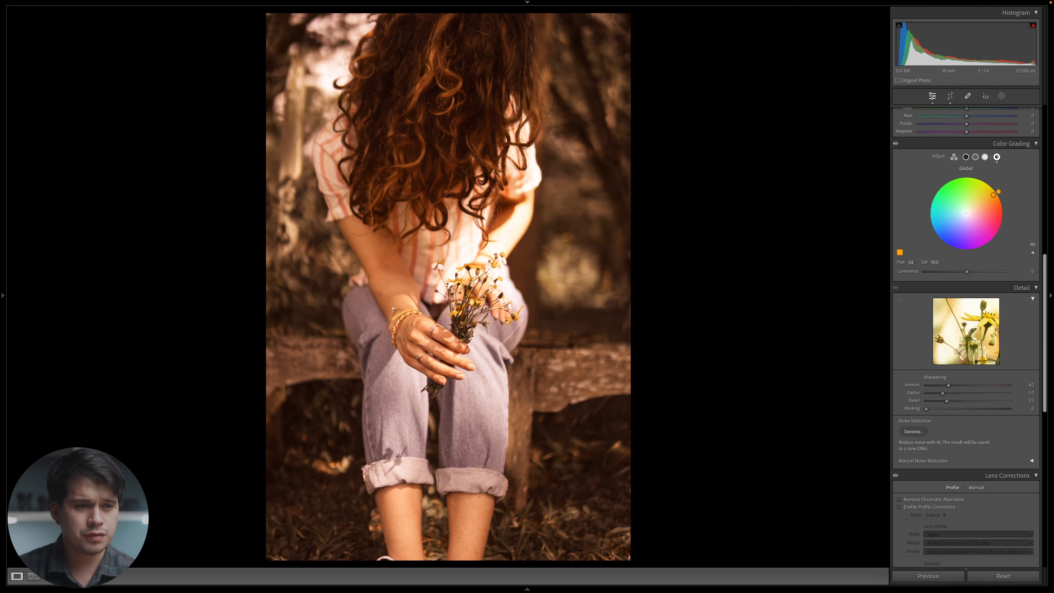
drag(993, 194, 998, 193)
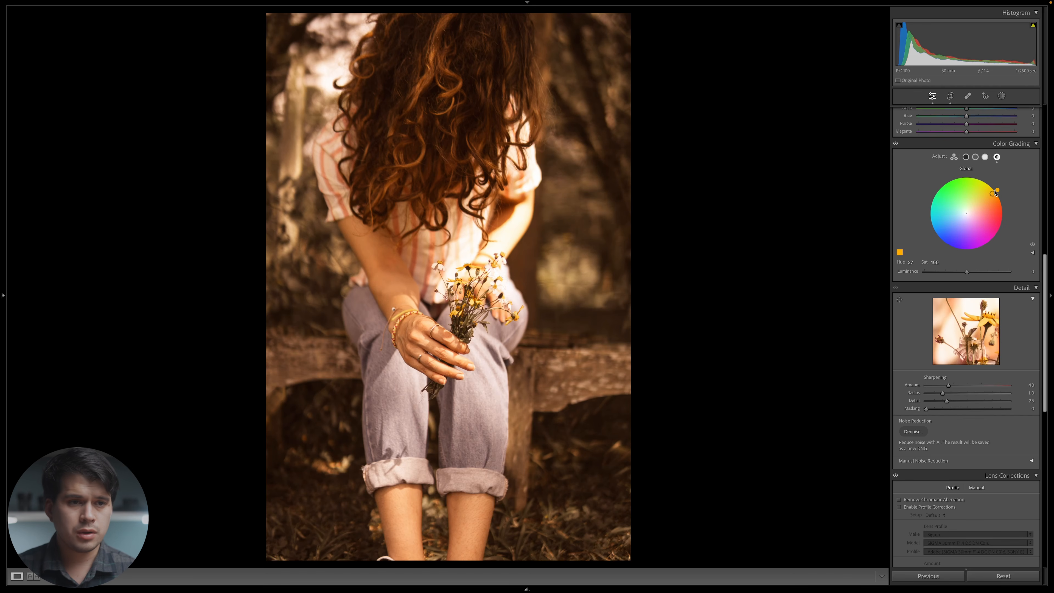
click(994, 198)
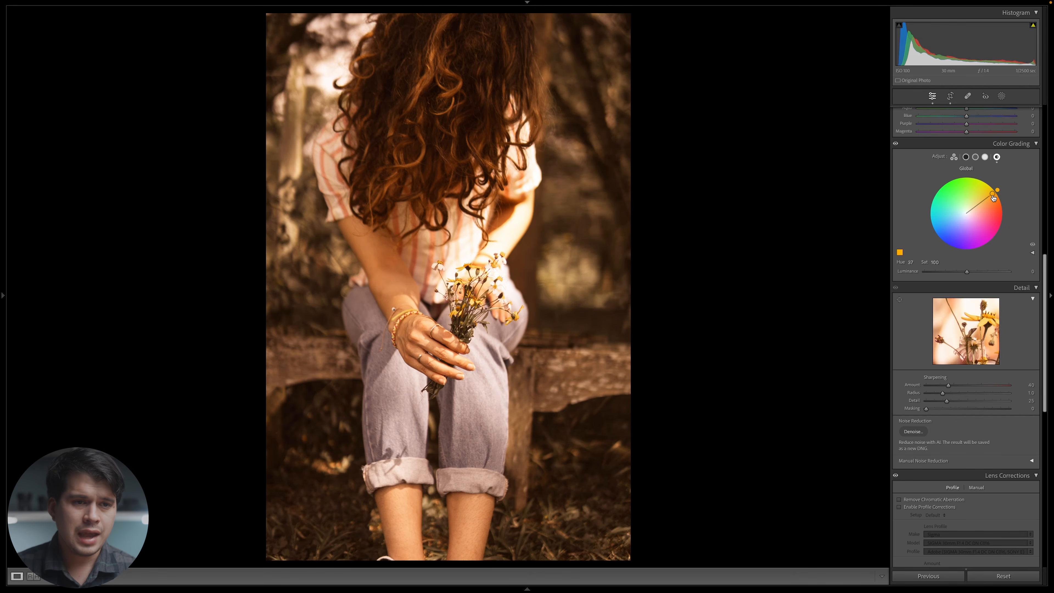
drag(994, 199, 977, 208)
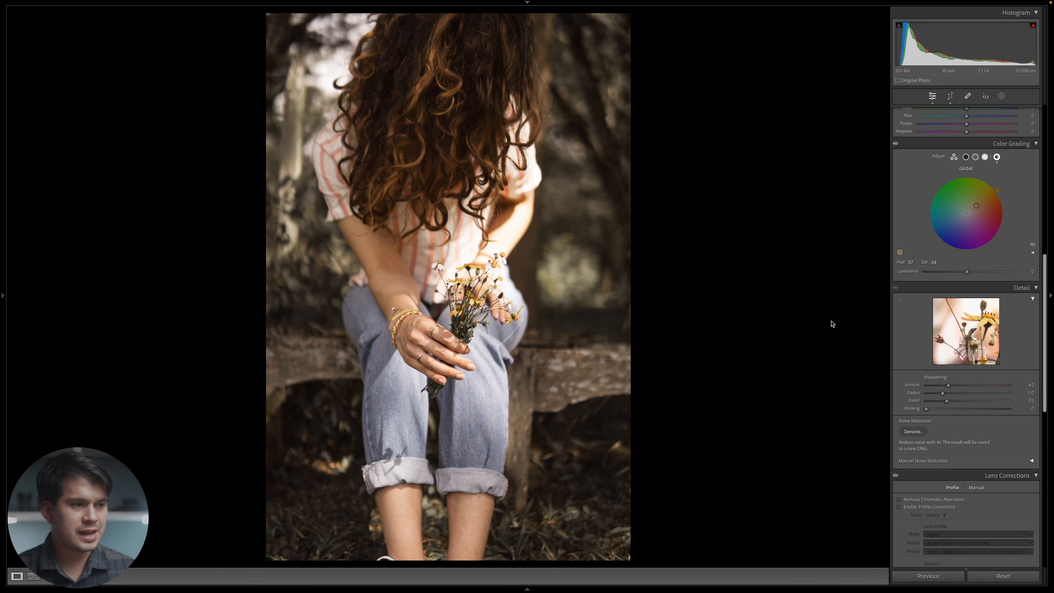
key(y)
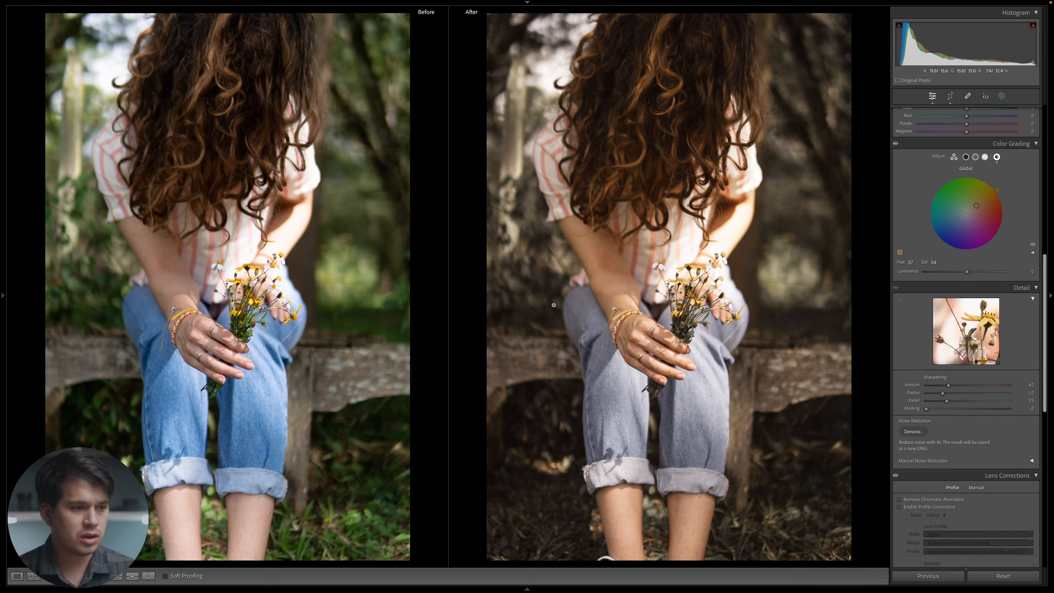
key(y)
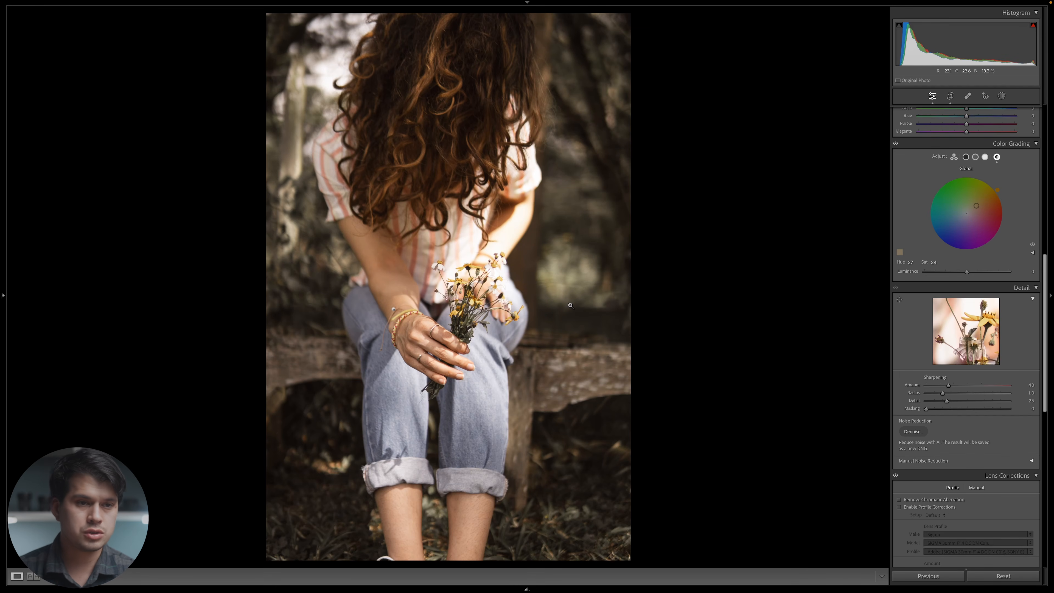
Copy the Global color grading settings and paste them onto the Midtones range
right_click(948, 209)
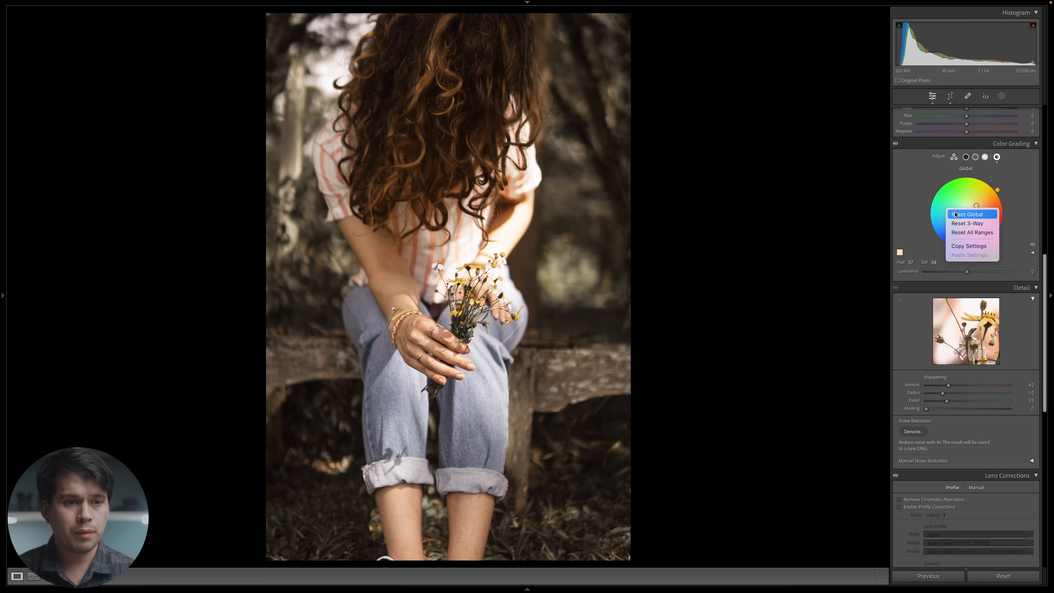
click(970, 245)
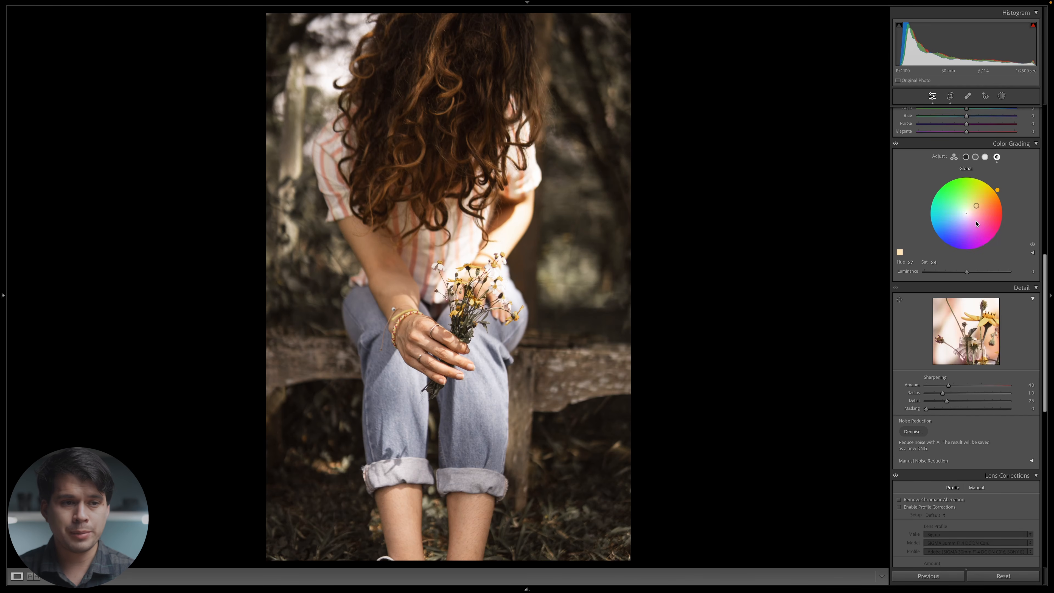
click(976, 156)
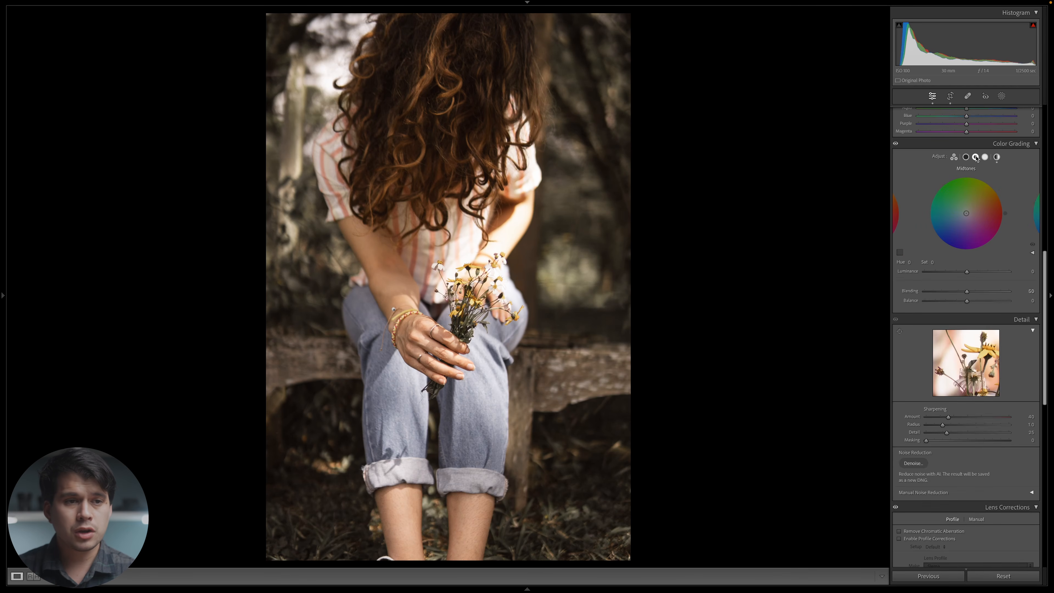
right_click(966, 193)
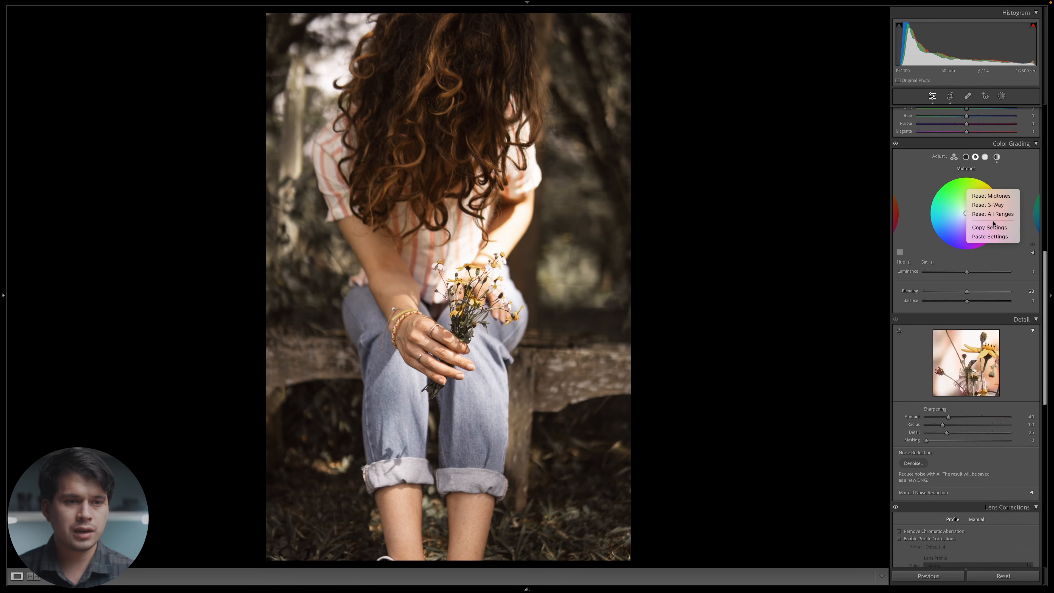
click(991, 236)
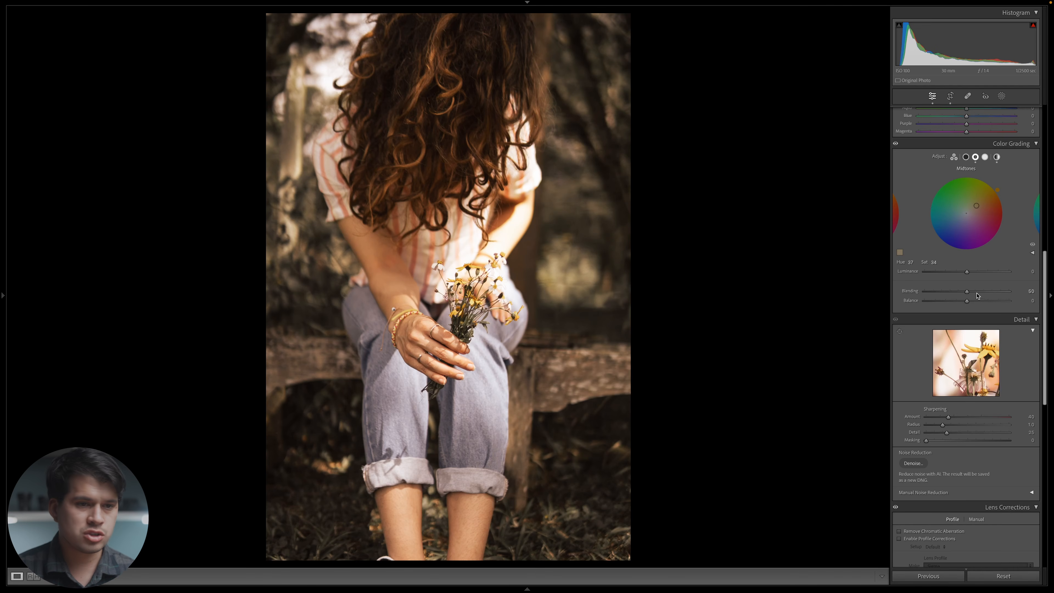
Reduce the Midtones color grading saturation to 19 and compare the edited photo with the original
drag(938, 263, 930, 263)
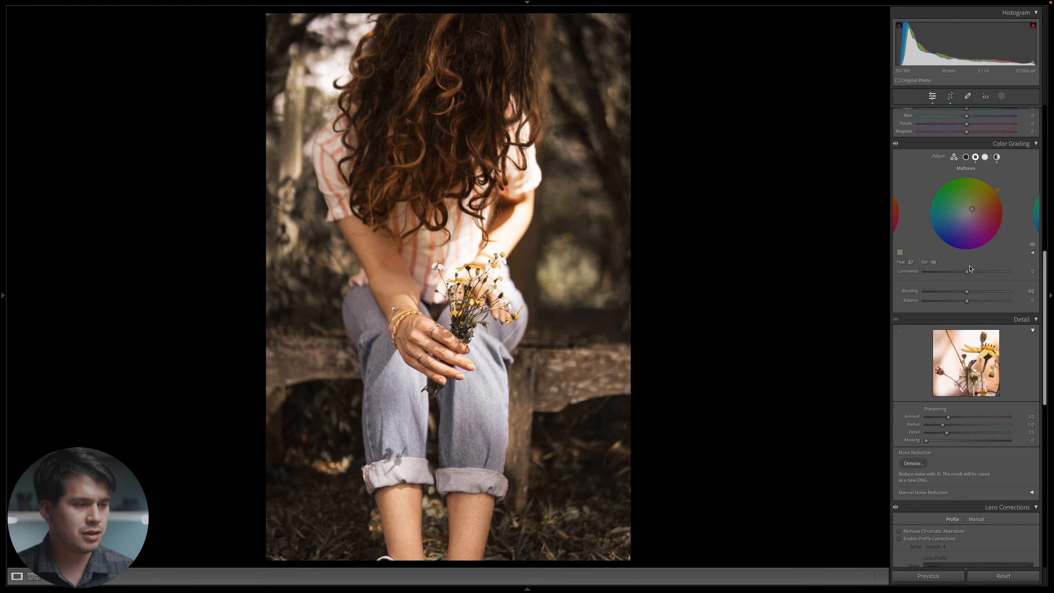
key(y)
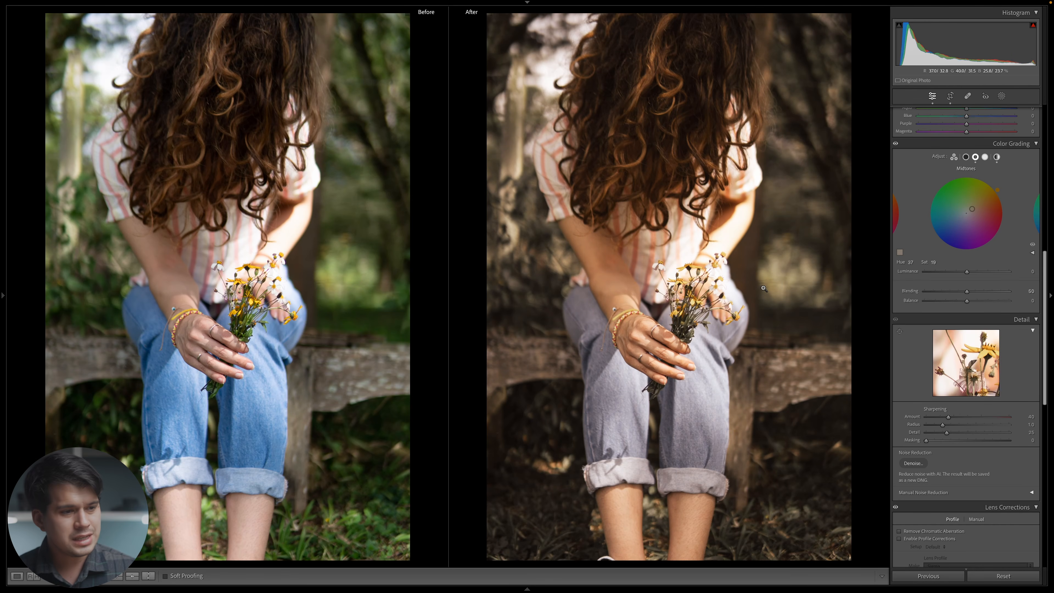
click(966, 157)
click(976, 157)
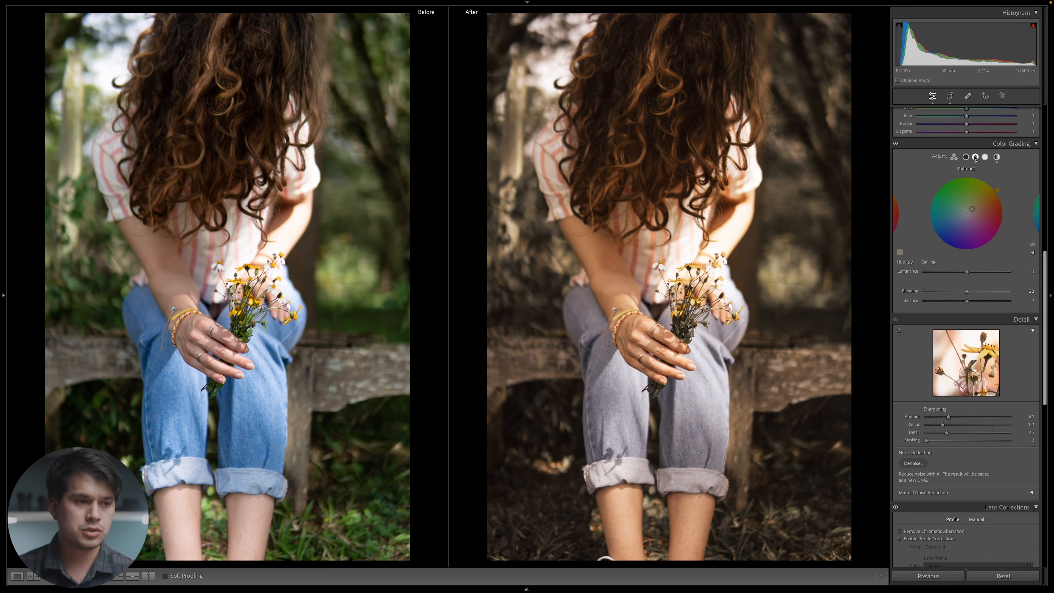
key(y)
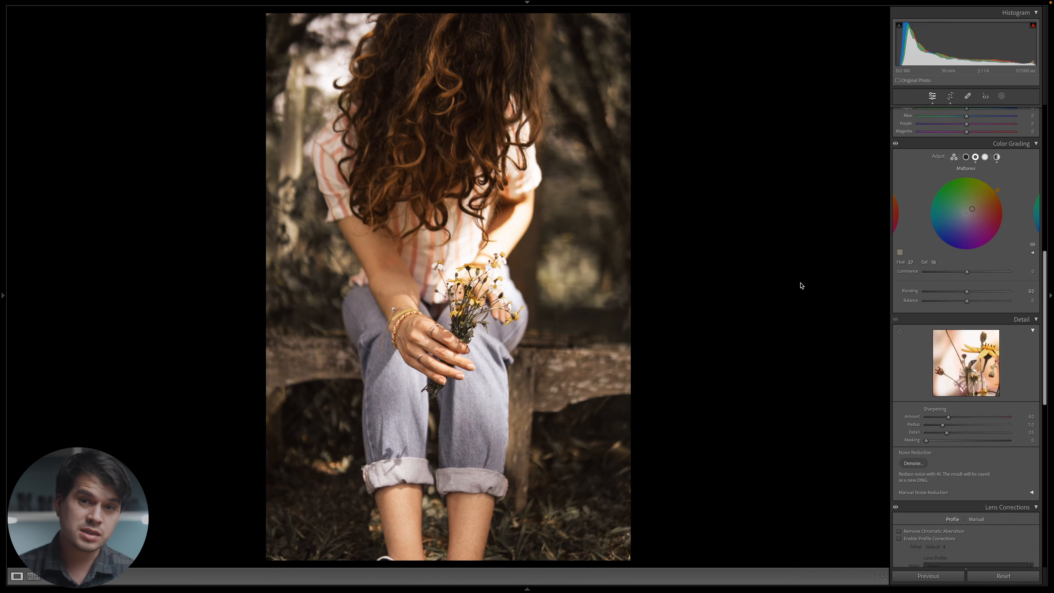
Add film grain with an amount of 44 and a much coarser size, checking it both up close and on the full photo
drag(1044, 269, 1052, 444)
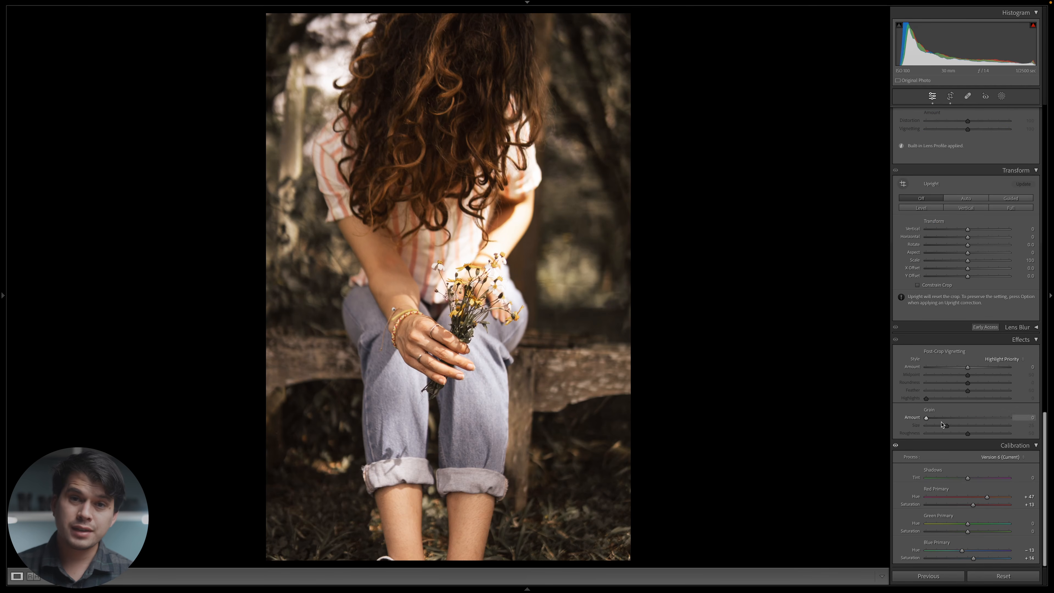
click(457, 338)
scroll(479, 336, down, 3)
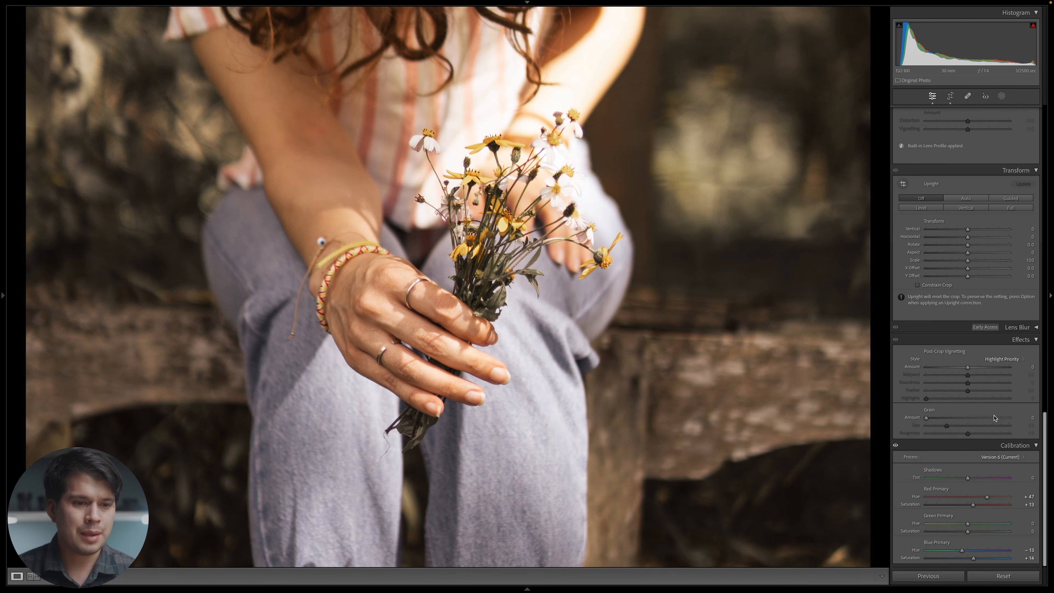
drag(950, 419, 971, 419)
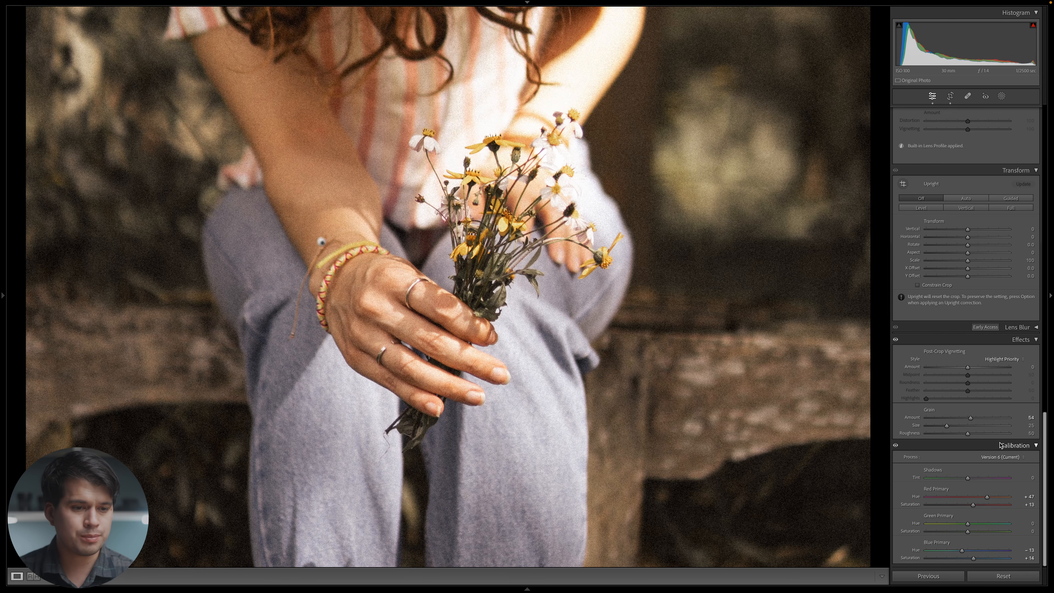
drag(973, 428, 997, 431)
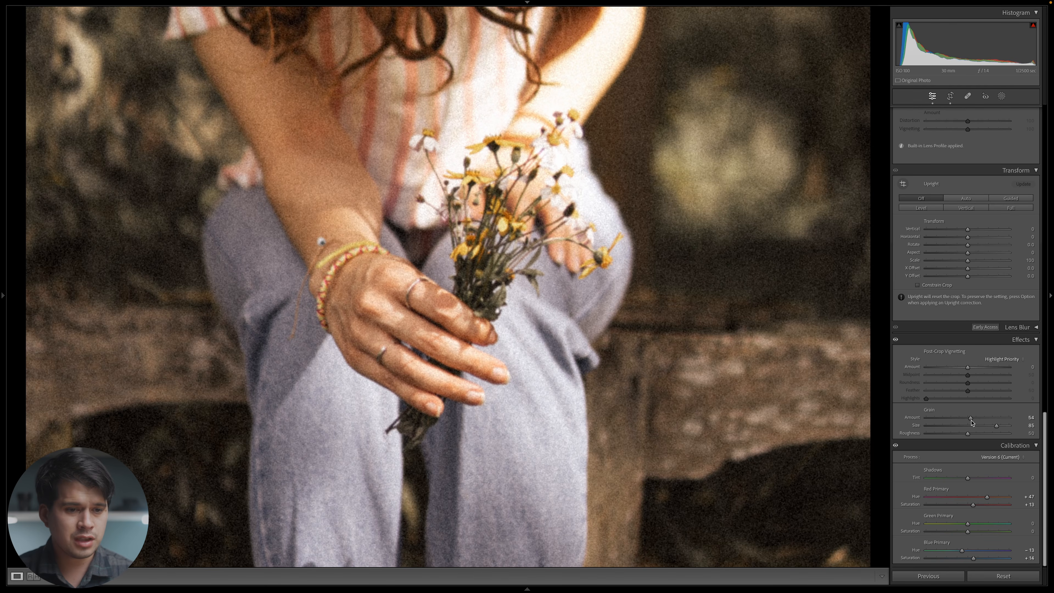
drag(971, 418, 964, 422)
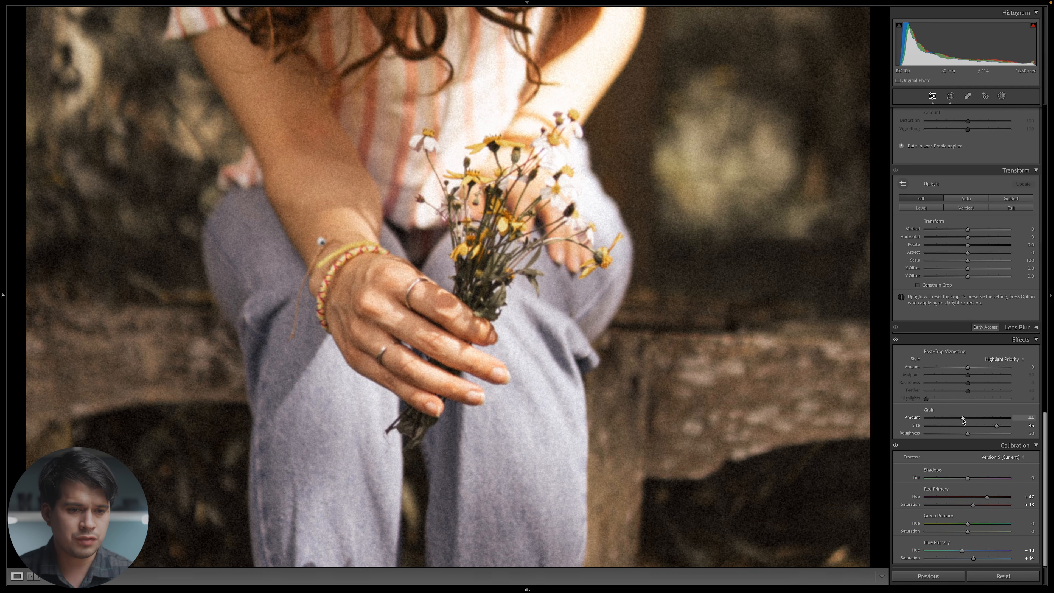
click(689, 313)
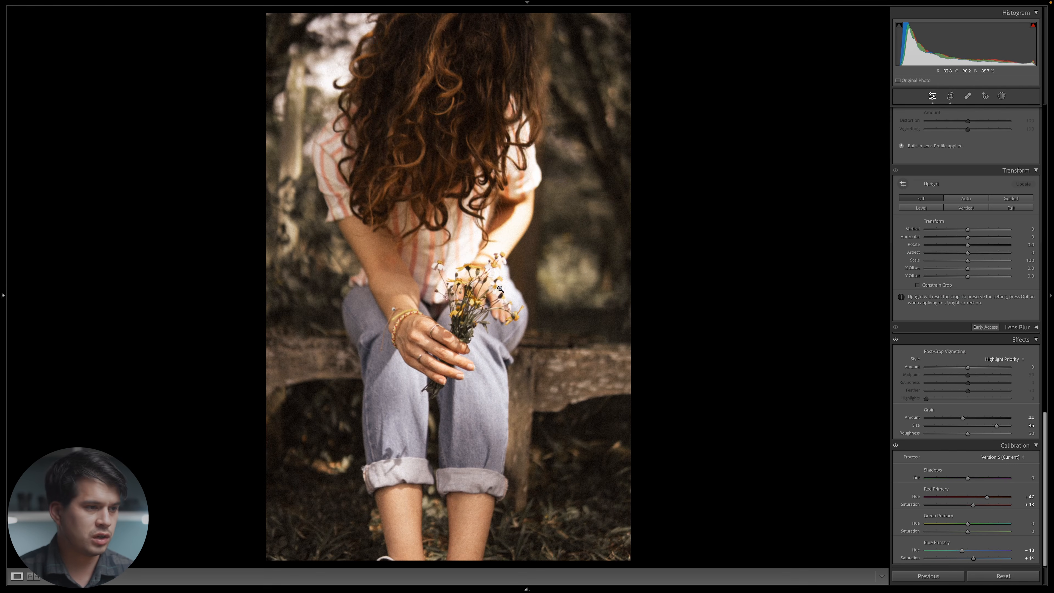
drag(462, 239, 589, 356)
click(626, 310)
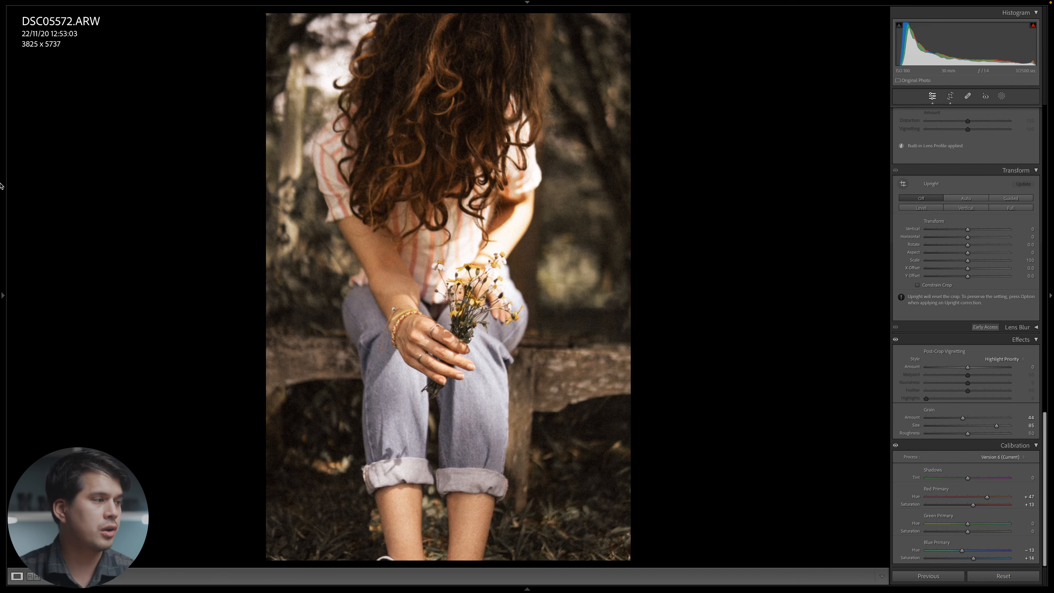
Show the presets list and start creating a new preset from the edited photo's settings
click(1, 186)
scroll(71, 188, up, 20)
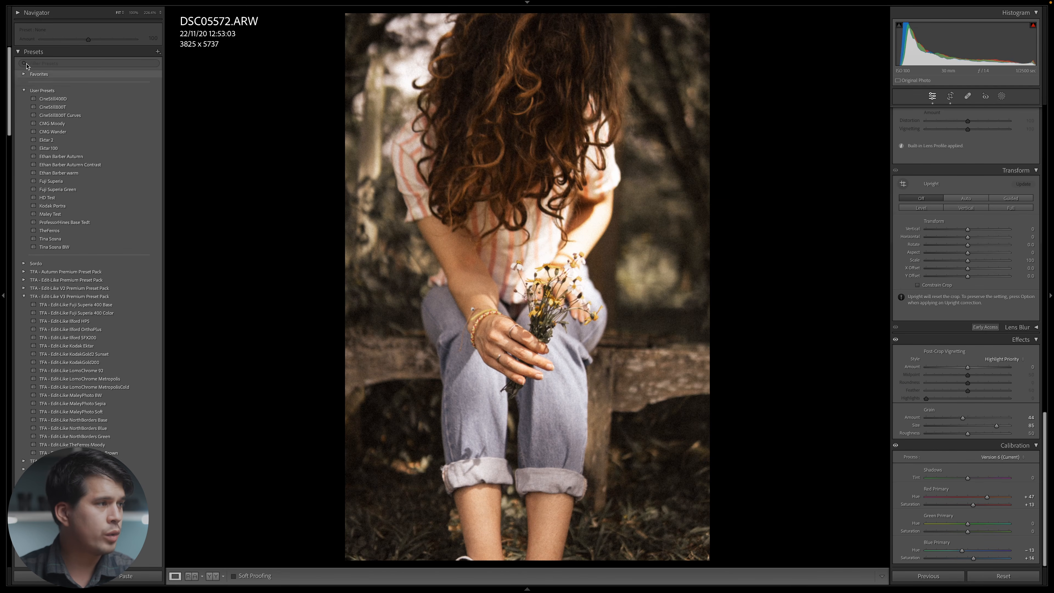
click(157, 51)
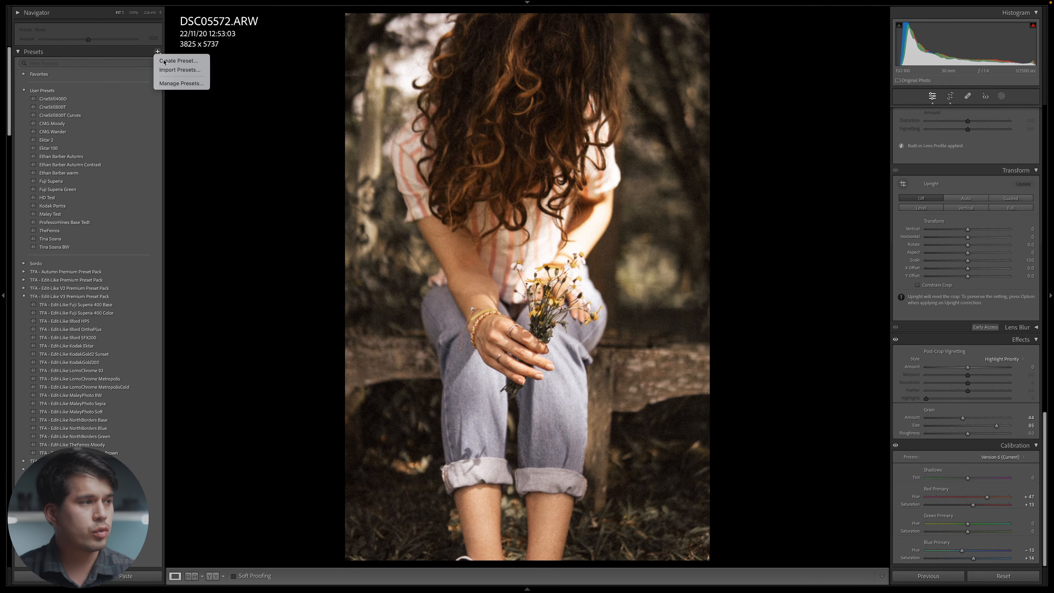
click(179, 61)
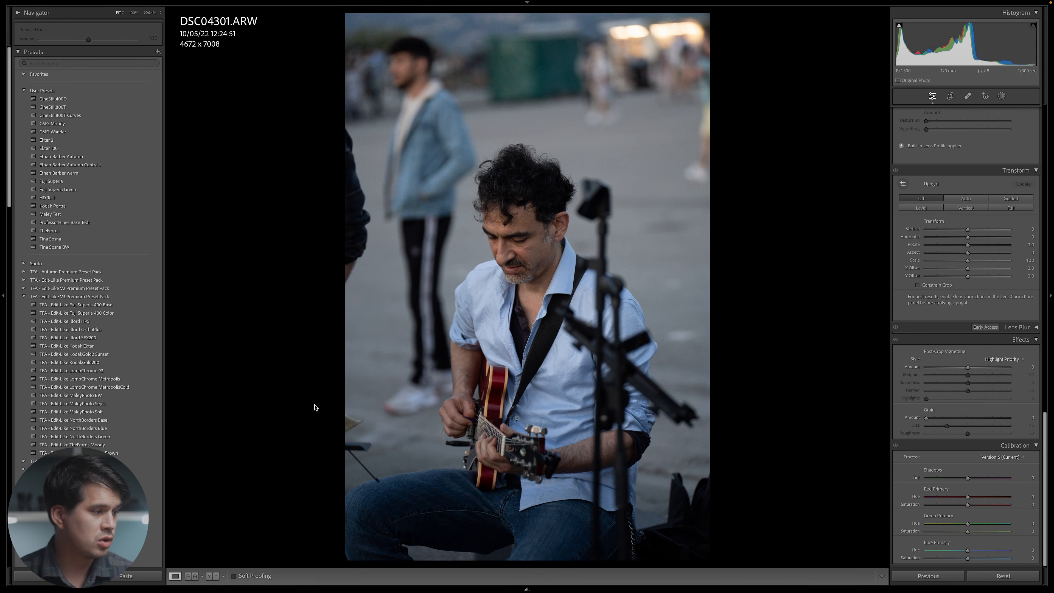
Apply the TFA - Edit-Like MaleyPhoto Sepia preset to DSC04301.ARW and DSC03991.ARW, showing the second photo before and after
click(161, 404)
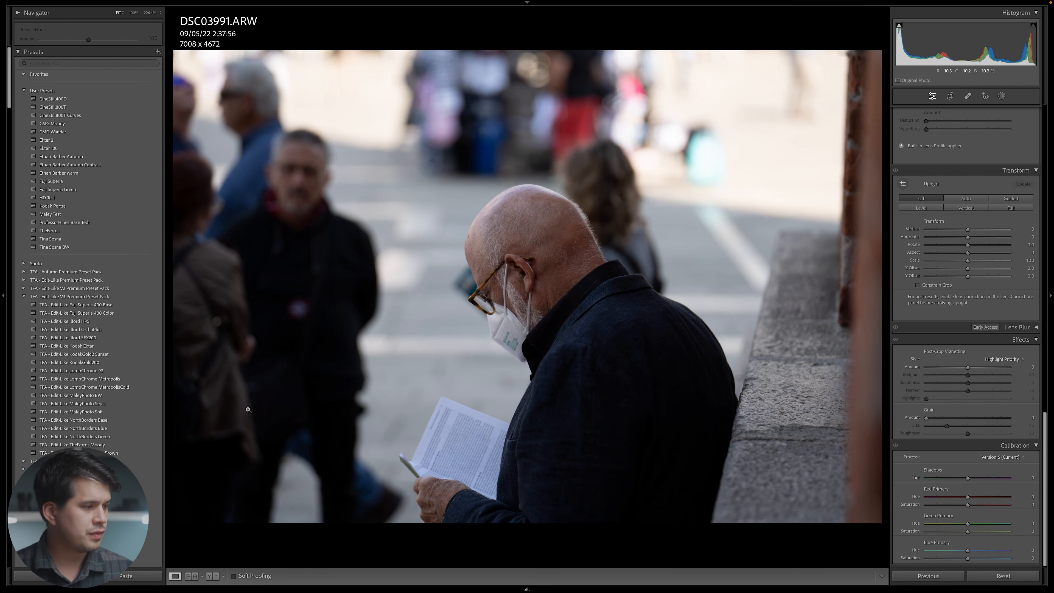
click(72, 404)
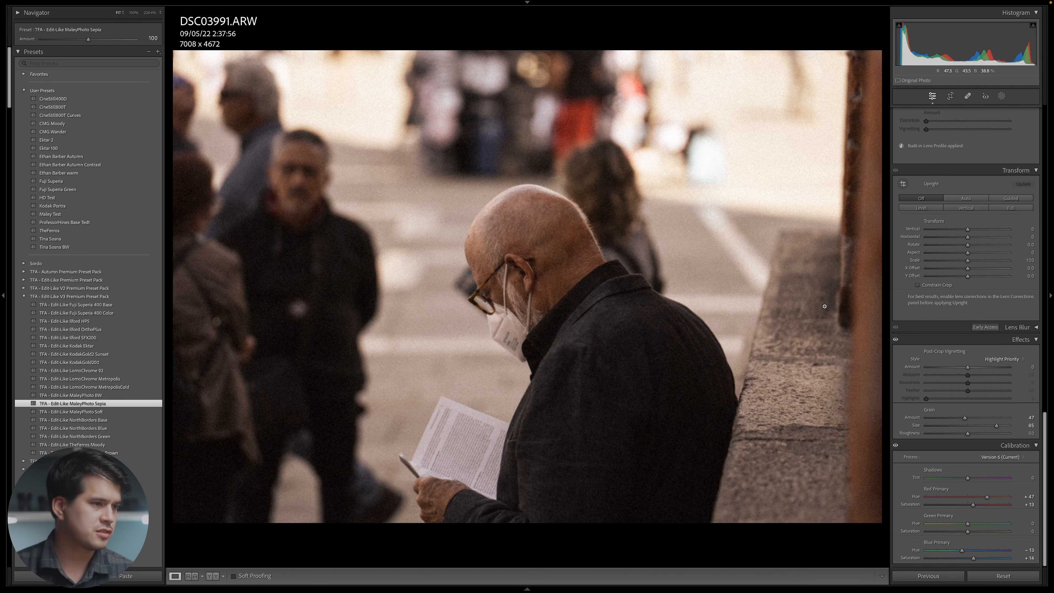
key(y)
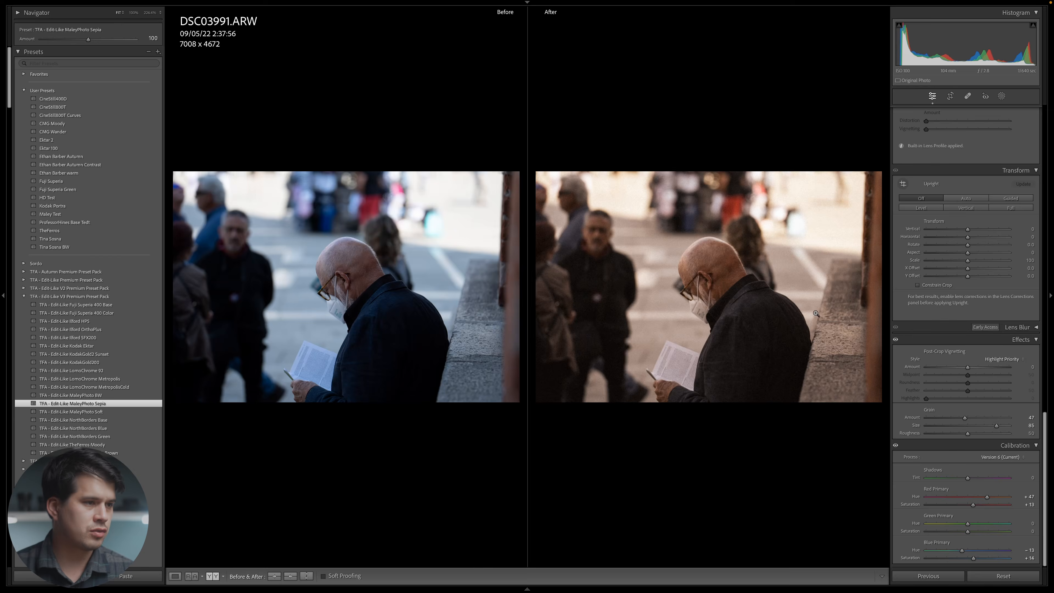
Examine the grain and skin tones of DSC03991.ARW up close in the before and after comparison
click(662, 293)
click(765, 279)
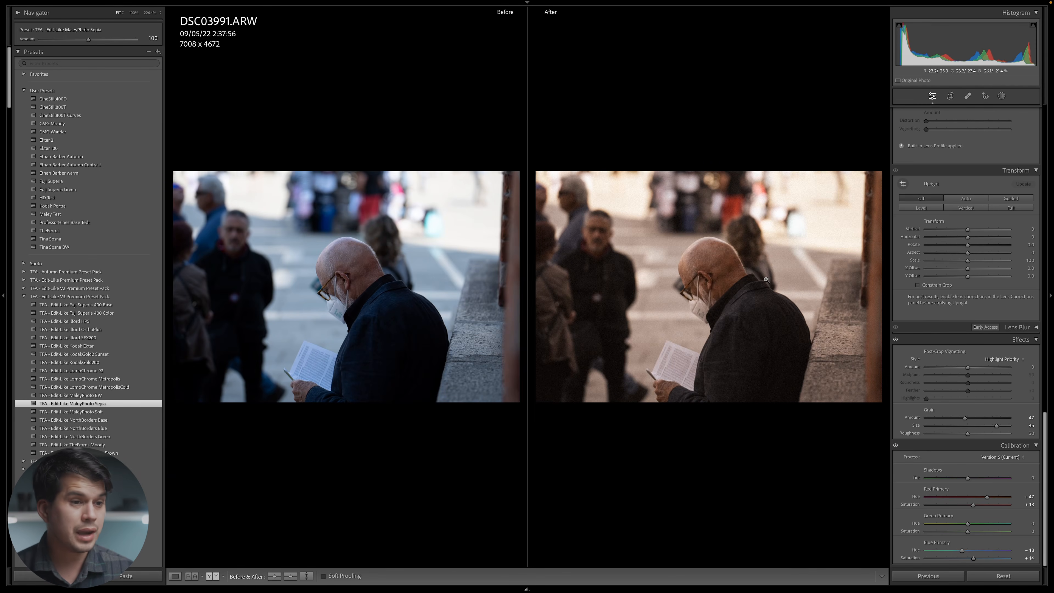
click(727, 278)
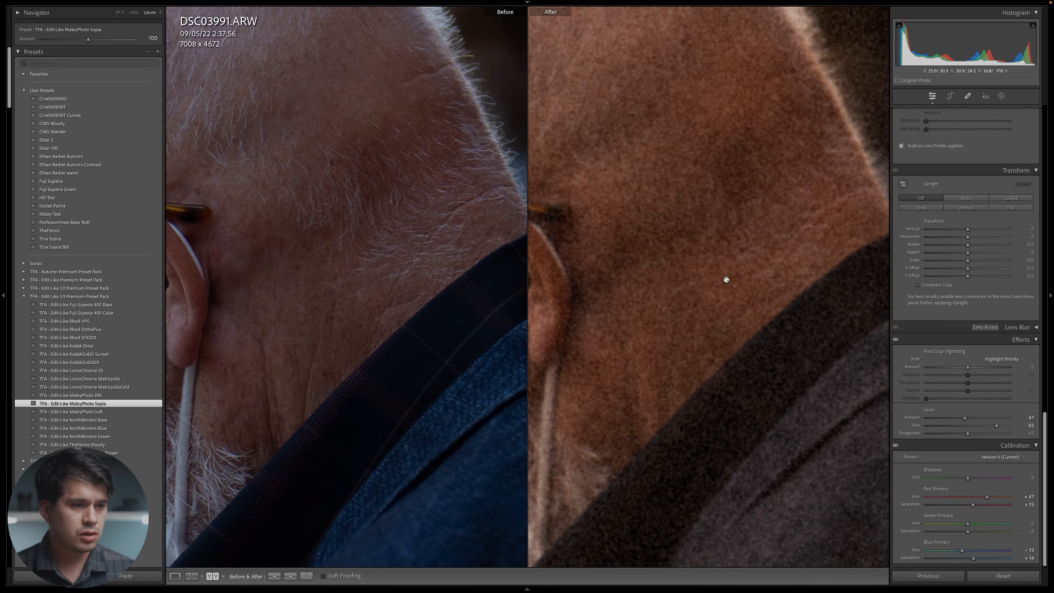
drag(727, 278, 816, 273)
click(760, 274)
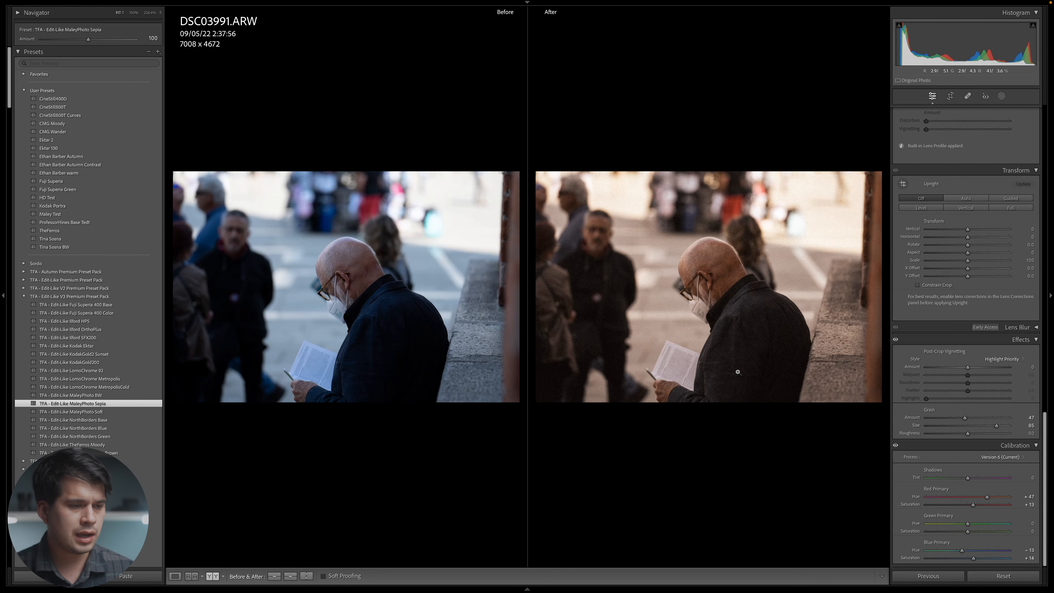
click(791, 324)
drag(723, 291, 876, 297)
click(754, 283)
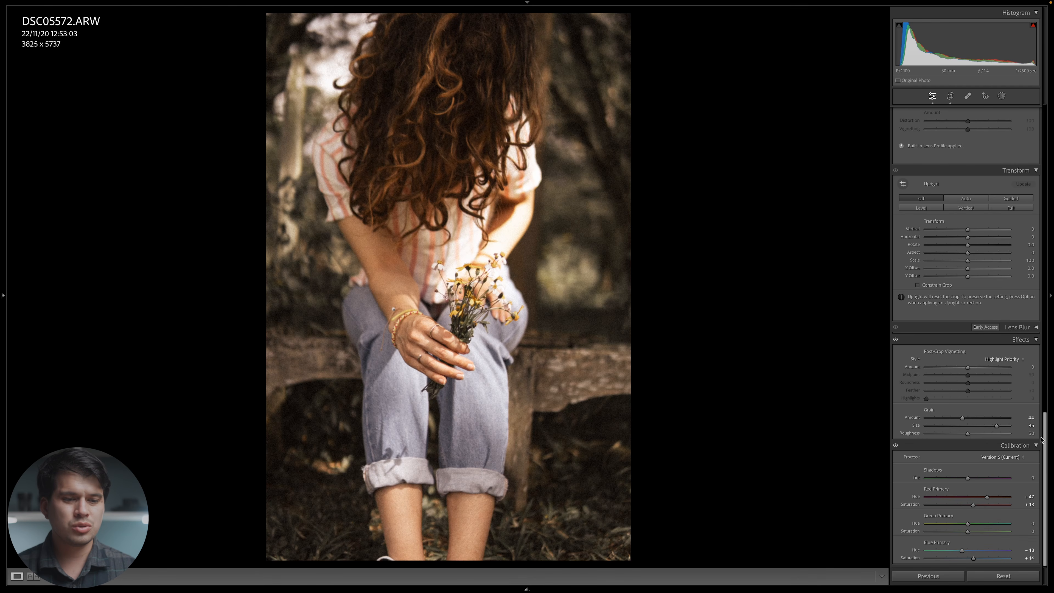
Remove the Global color grading tint from DSC05572.ARW, leaving only the Midtones tint, and compare with the original
scroll(1034, 384, up, 3)
scroll(1034, 384, up, 6)
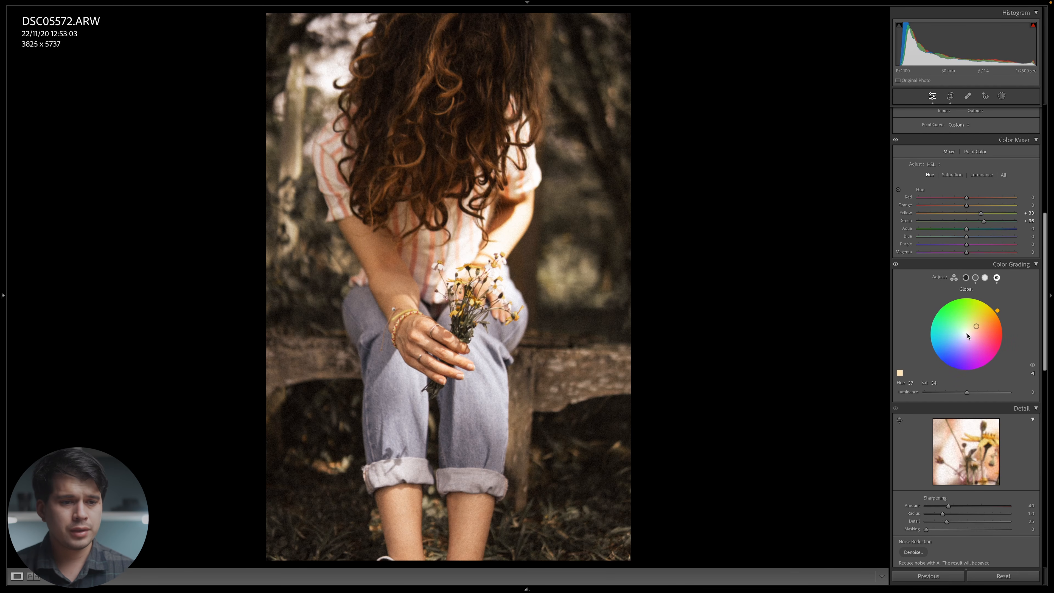
click(976, 278)
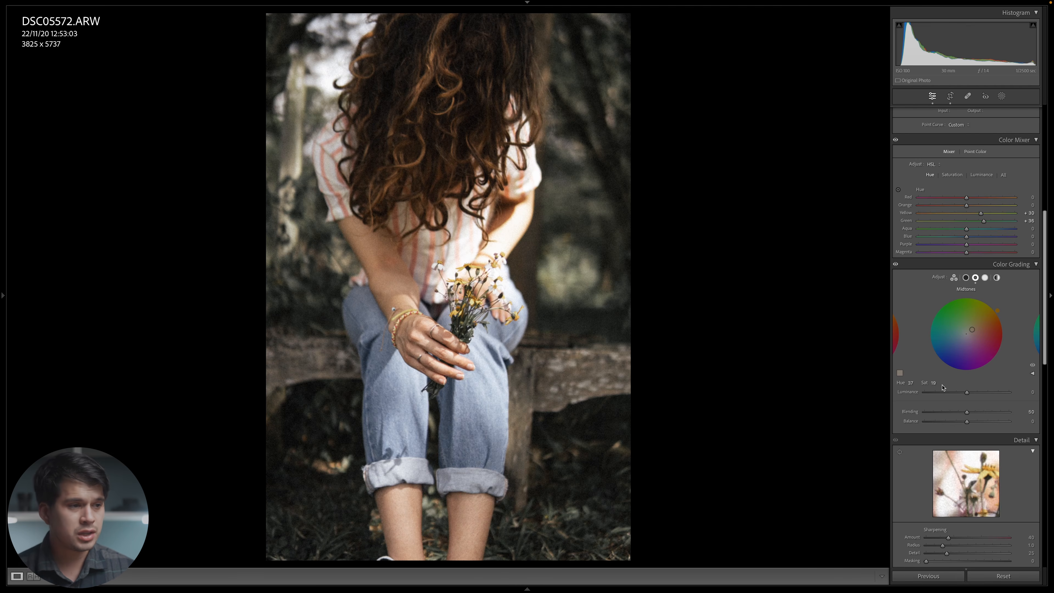
key(y)
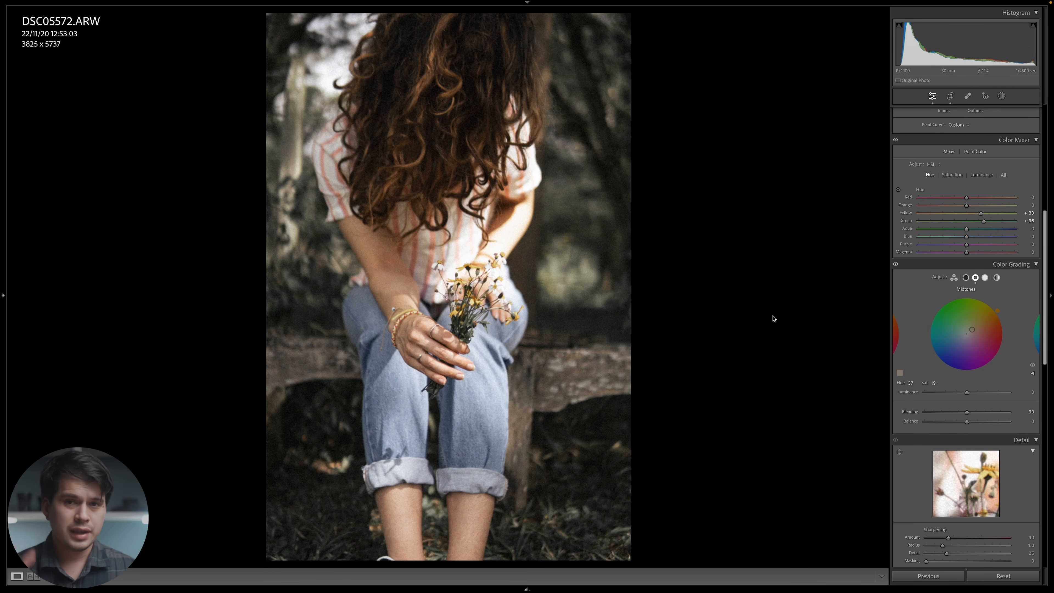
Convert DSC05572.ARW to black and white and reduce the Midtones color grading saturation to 0
key(v)
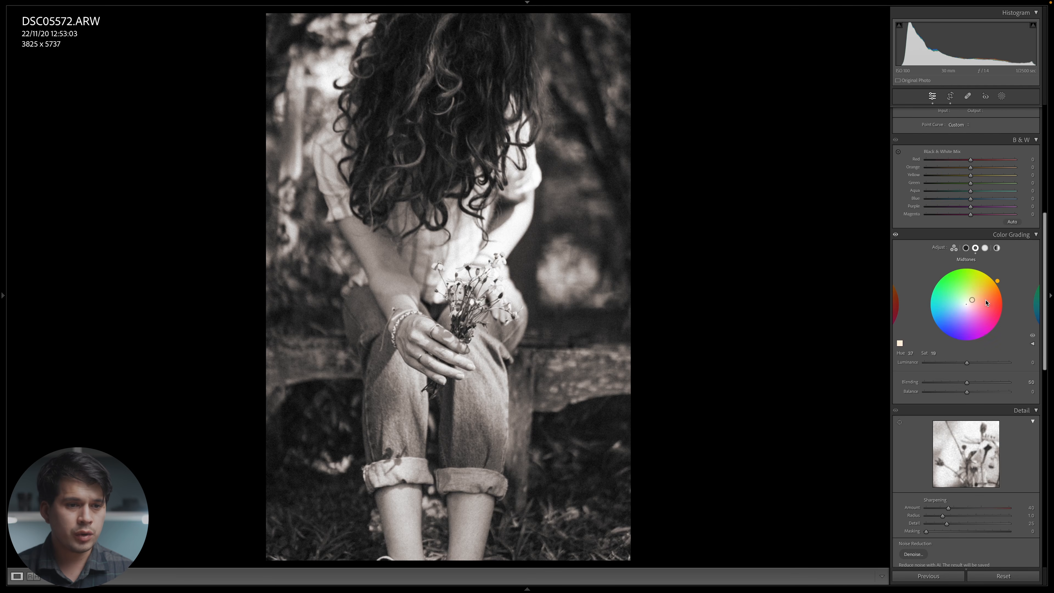
mouse_move(977, 301)
mouse_down()
mouse_move(992, 285)
mouse_move(968, 306)
mouse_up()
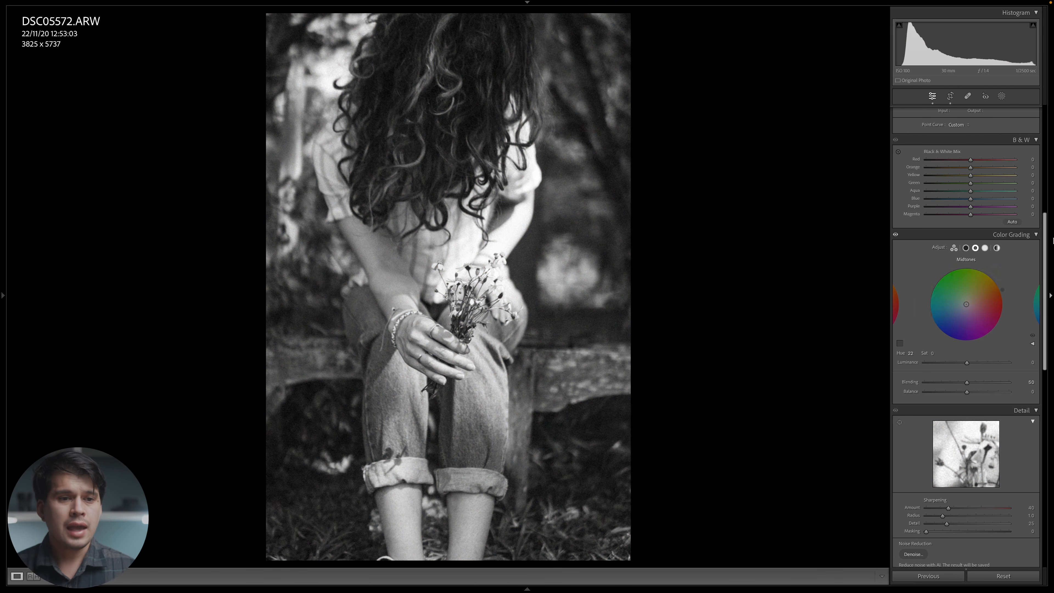
Lower the tone curve's black point to an output of 7 and compare the black-and-white photo with the original
drag(1046, 246, 1042, 175)
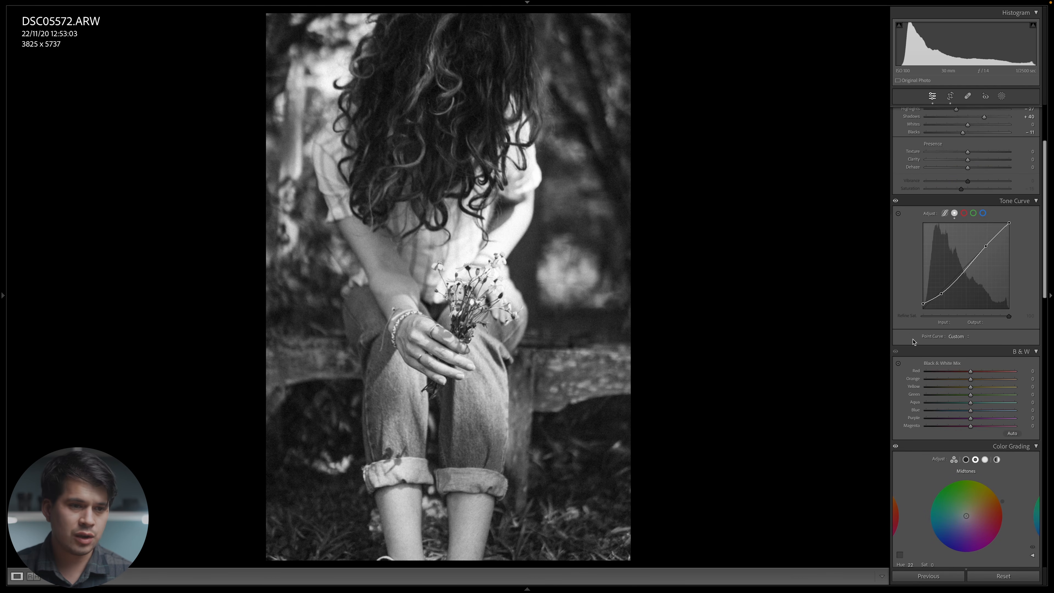
drag(923, 304, 920, 309)
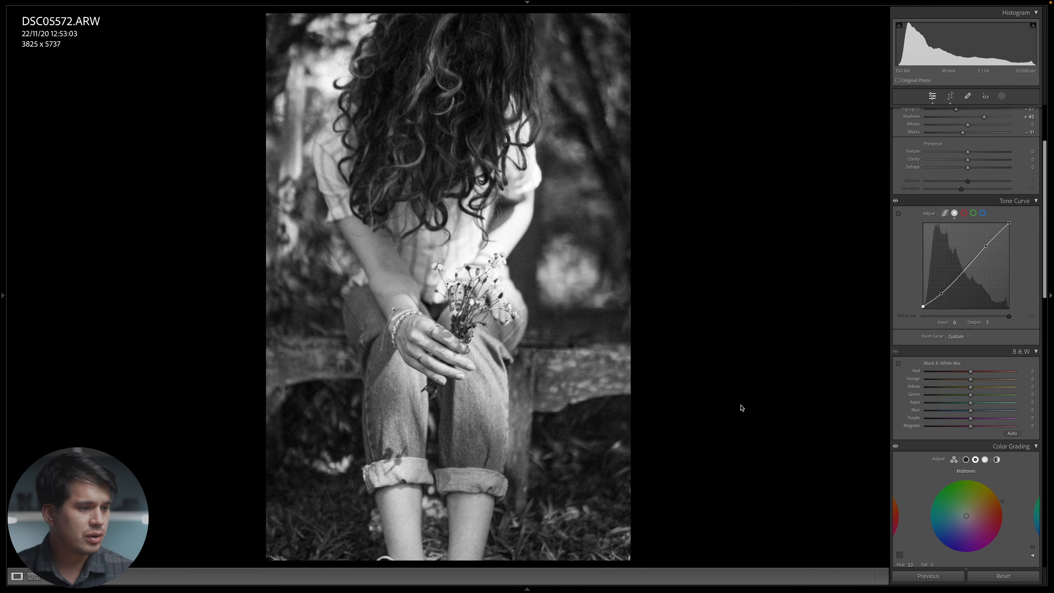
key(y)
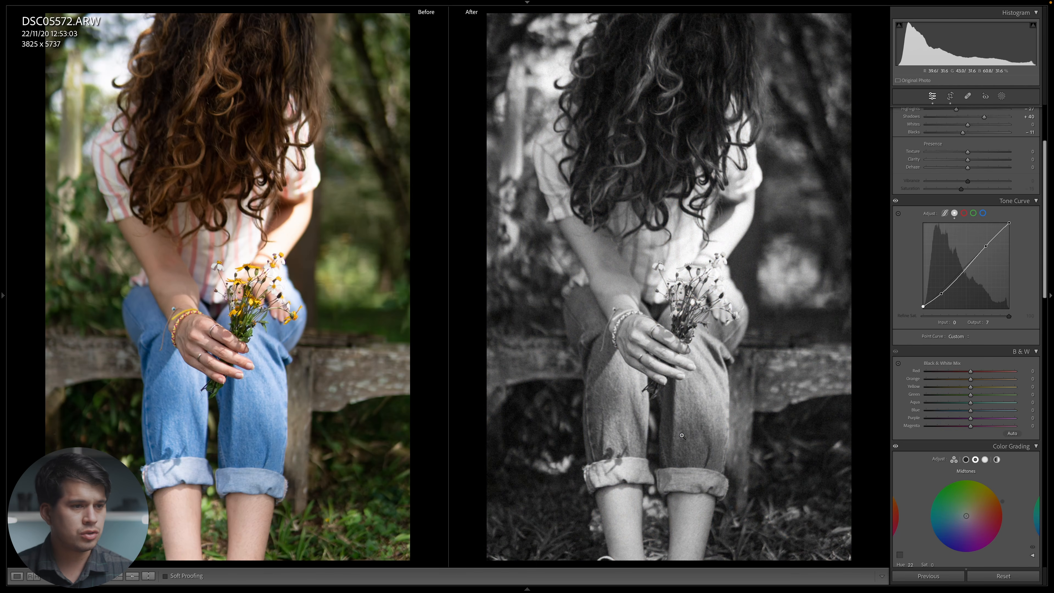
click(734, 249)
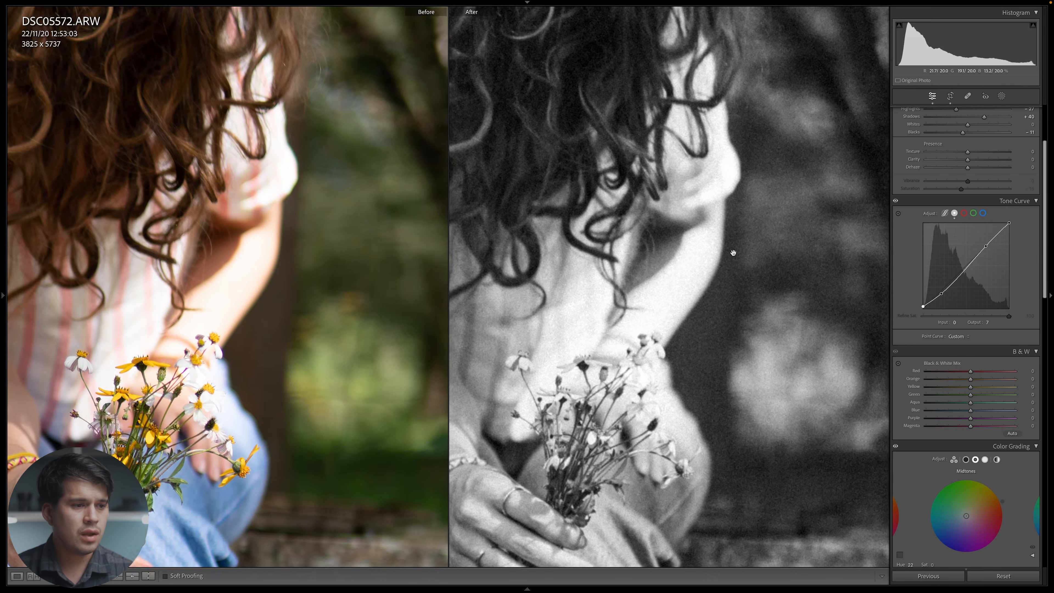
key(y)
click(822, 285)
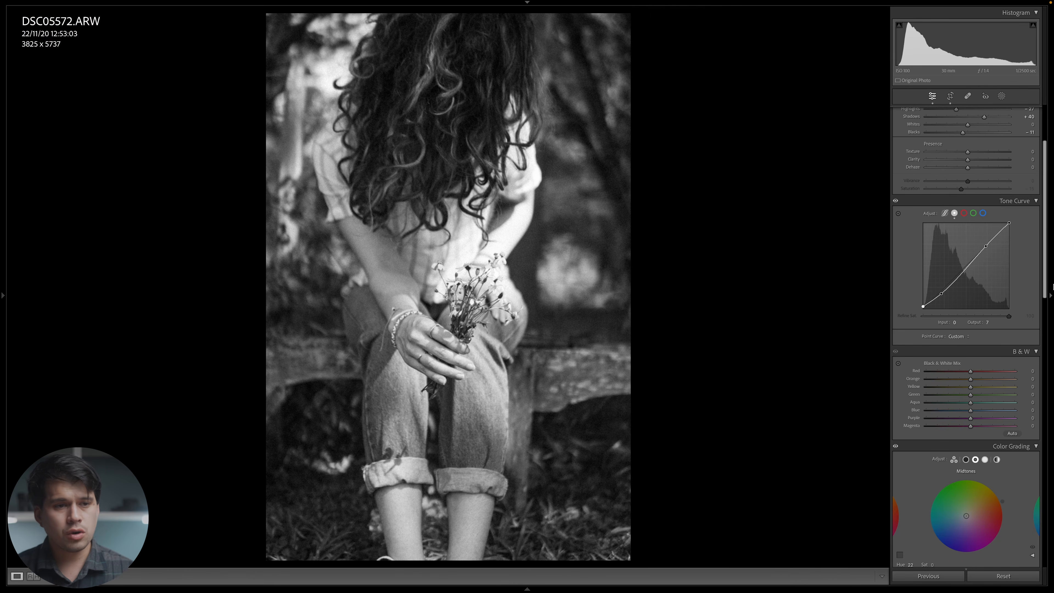
Try lower Blacks and a tone curve shadow point at input 61, output 44, undoing each change
scroll(966, 258, up, 5)
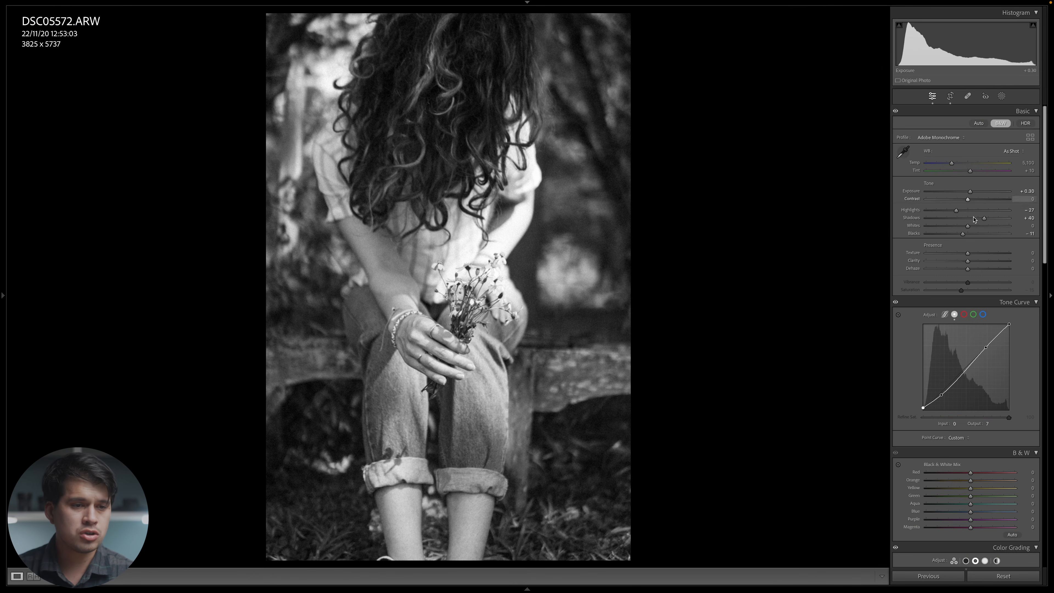
drag(963, 234, 954, 236)
key(ctrl+z)
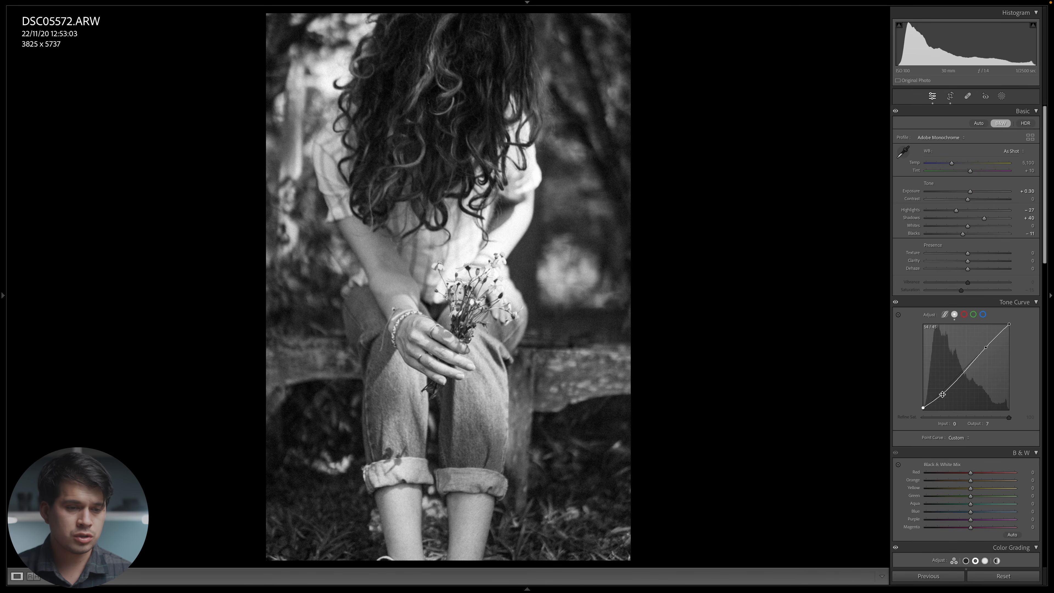
drag(943, 394, 943, 396)
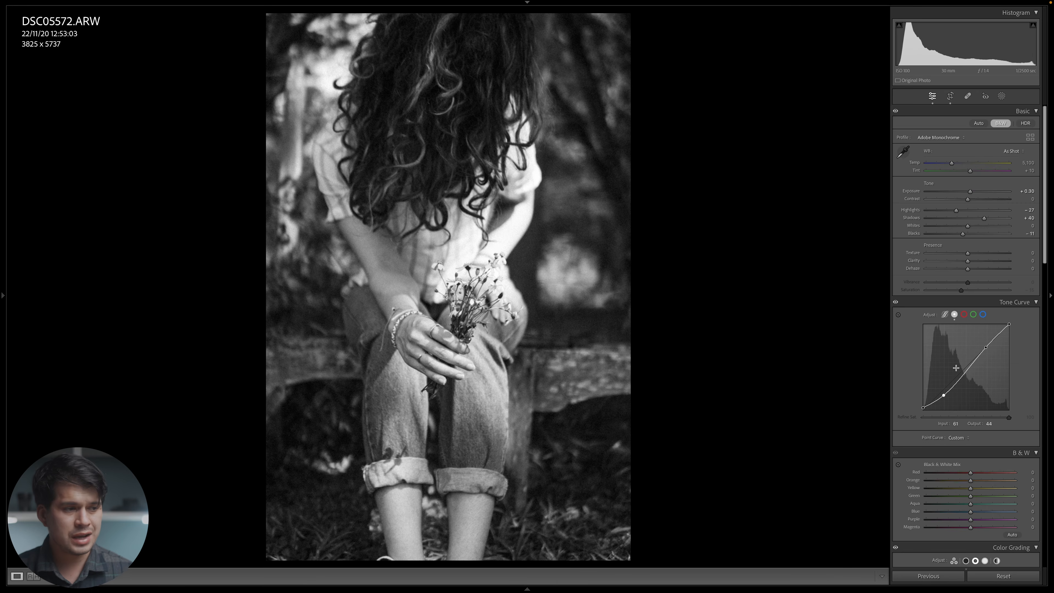
key(ctrl+z)
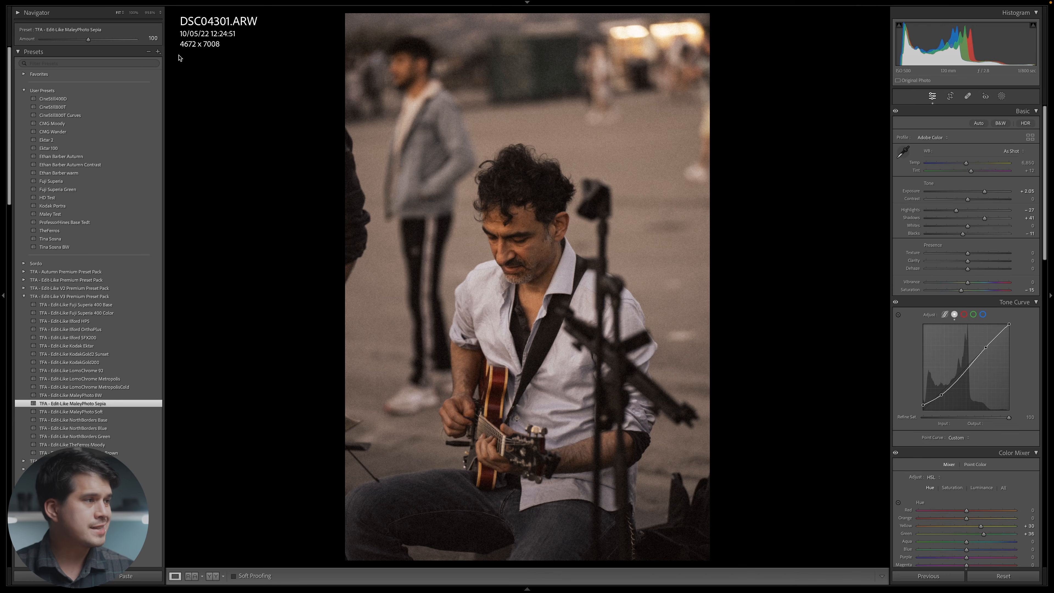
Try the MaleyPhoto Sepia preset on DSC04301.ARW at an amount of 161 and restore the amount to 100
drag(88, 41, 120, 56)
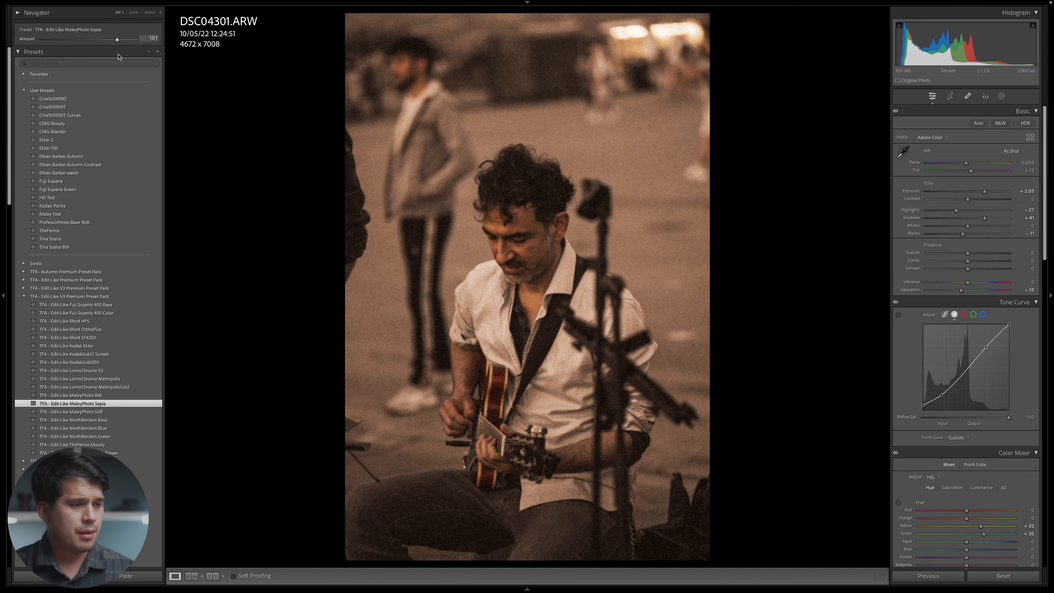
double_click(30, 40)
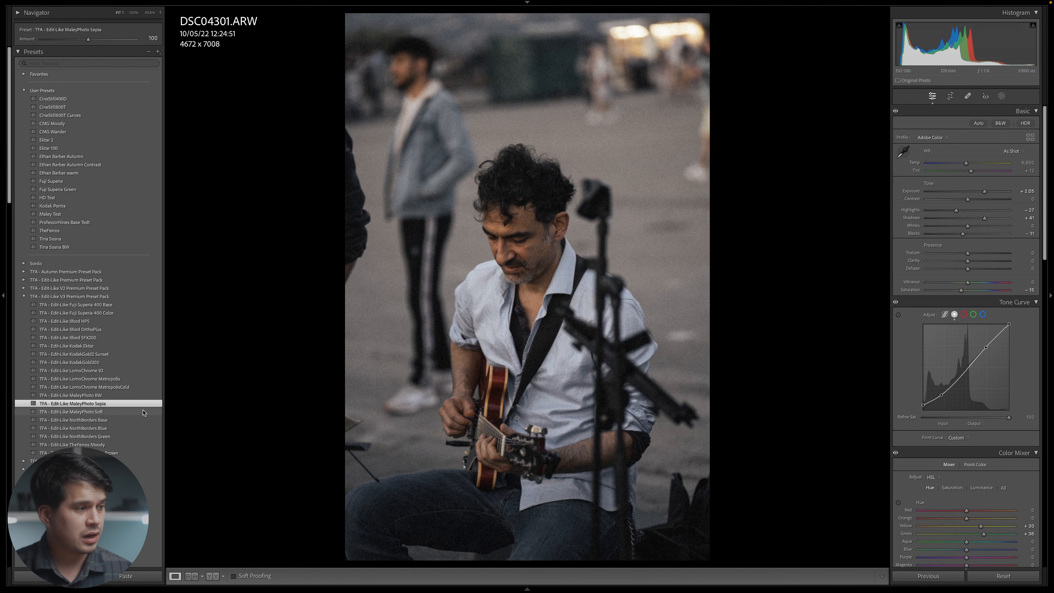
Apply the MaleyPhoto Soft preset to DSC04301.ARW, followed by the MaleyPhoto BW preset
click(143, 412)
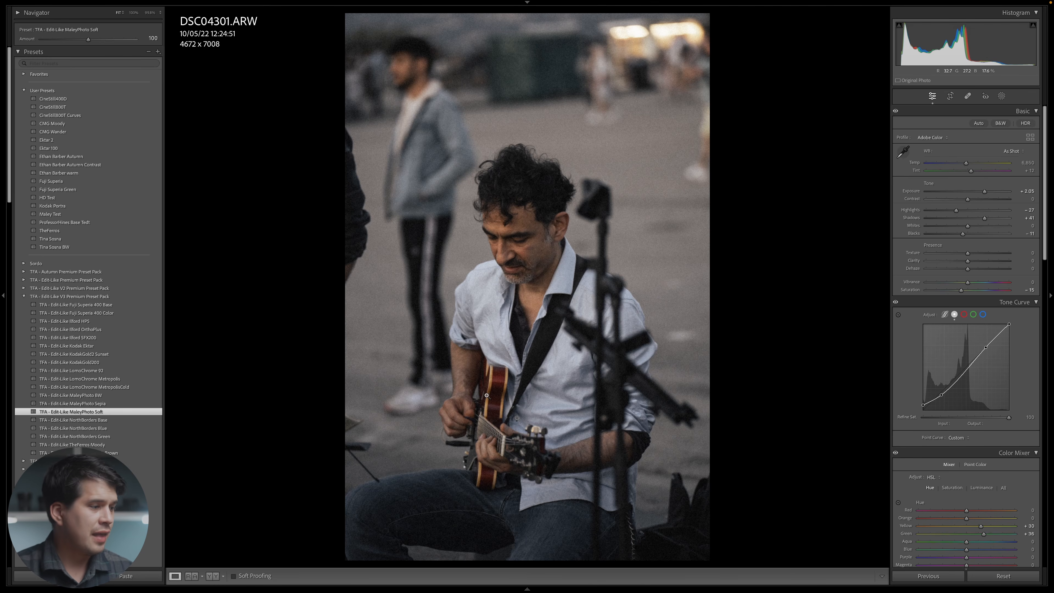
click(144, 397)
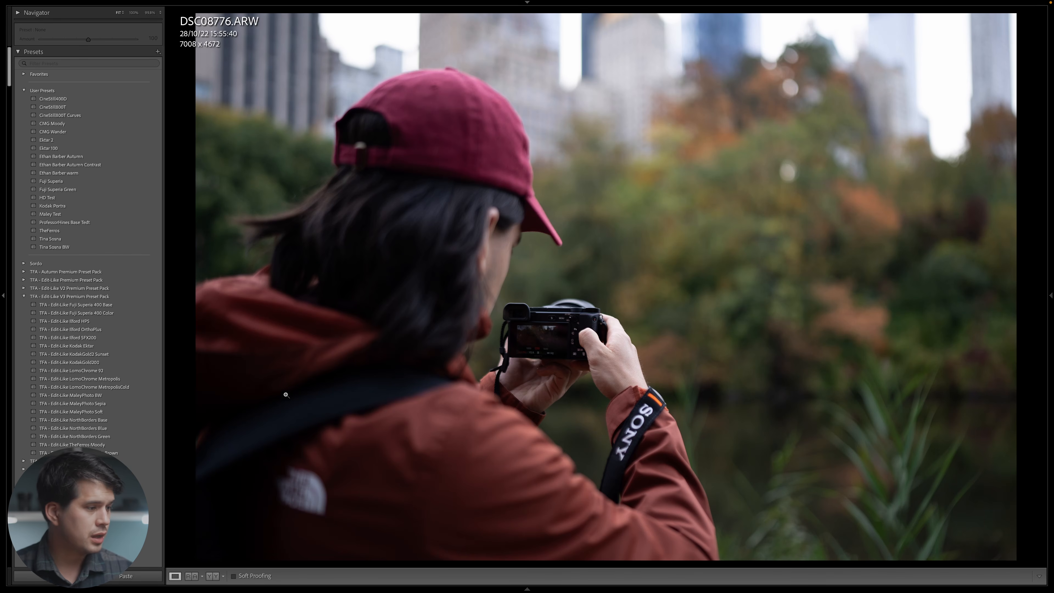
Apply the MaleyPhoto Soft, BW and Sepia presets in turn to DSC08776.ARW, ending on Sepia
click(162, 412)
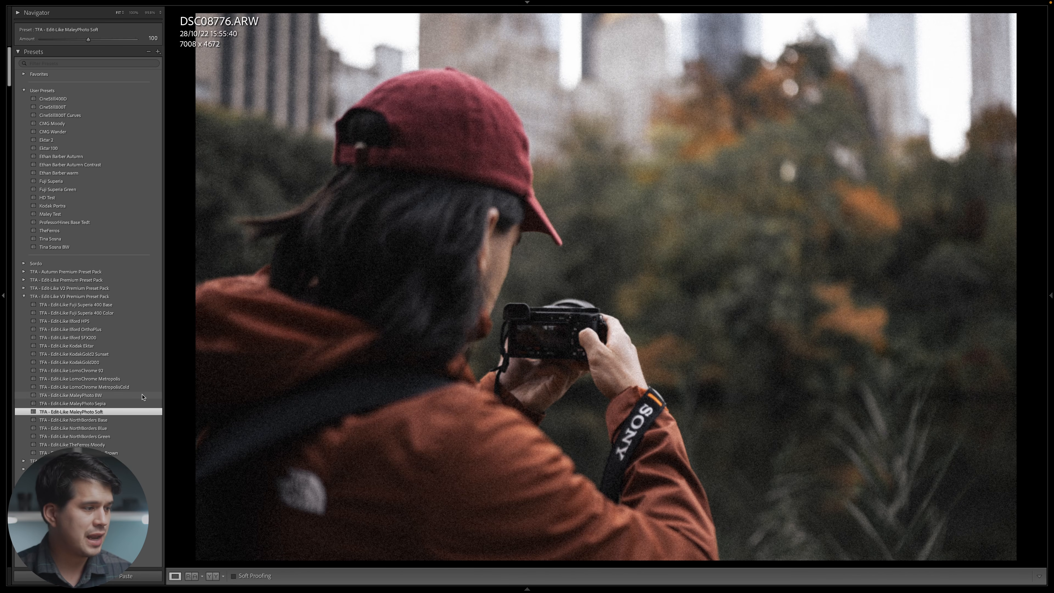
click(156, 395)
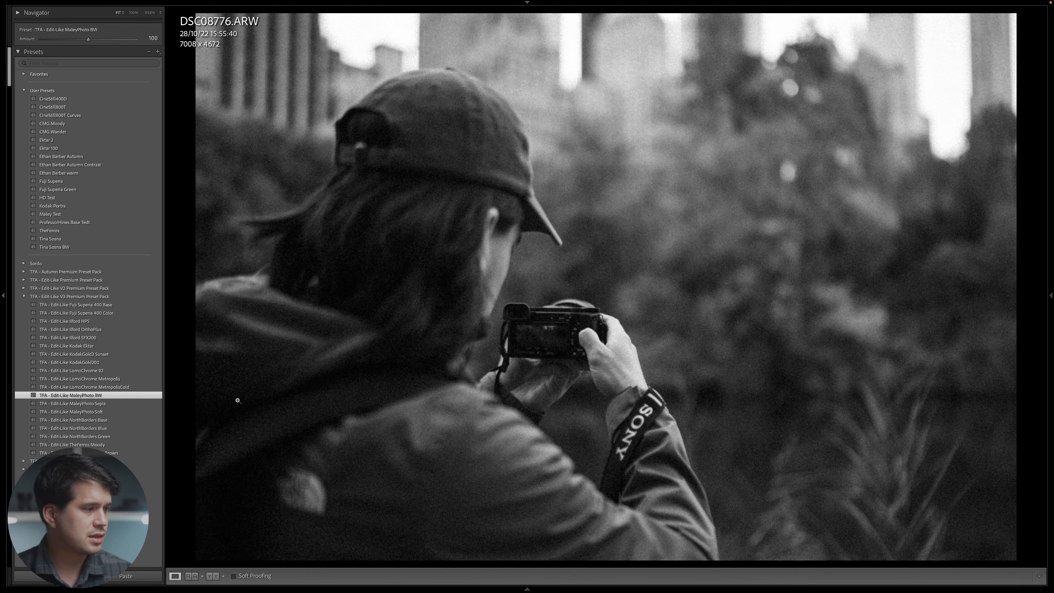
click(157, 403)
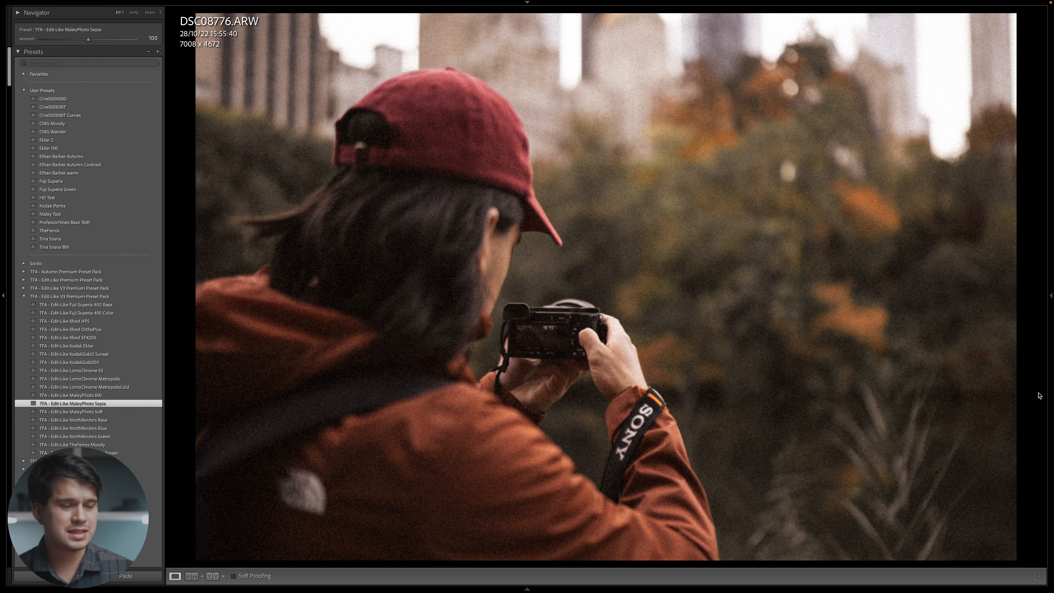
Compare DSC08776.ARW before and after the Sepia preset, inspecting the background foliage up close
key(y)
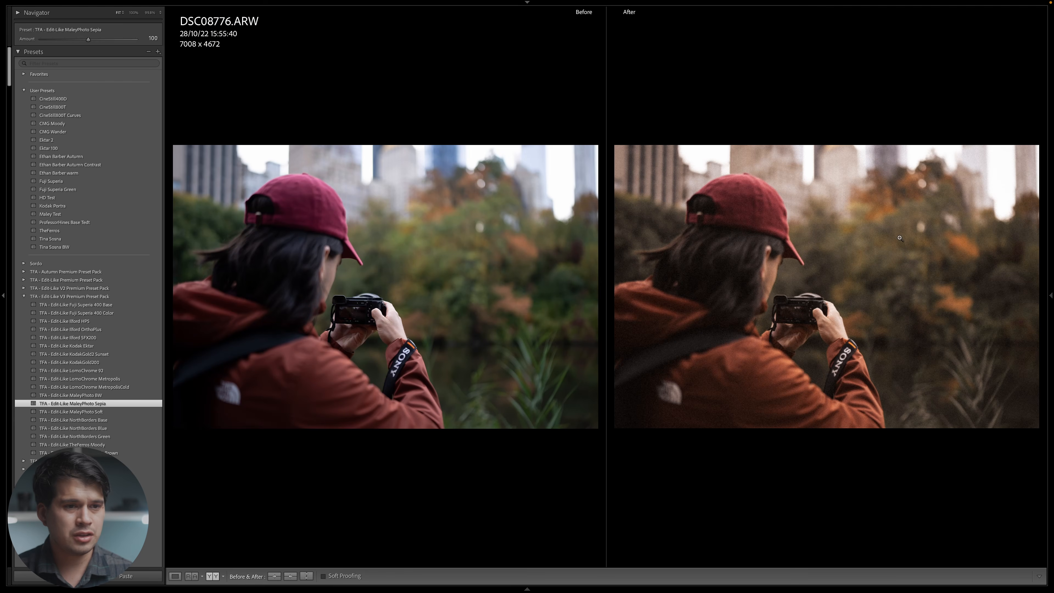
click(880, 218)
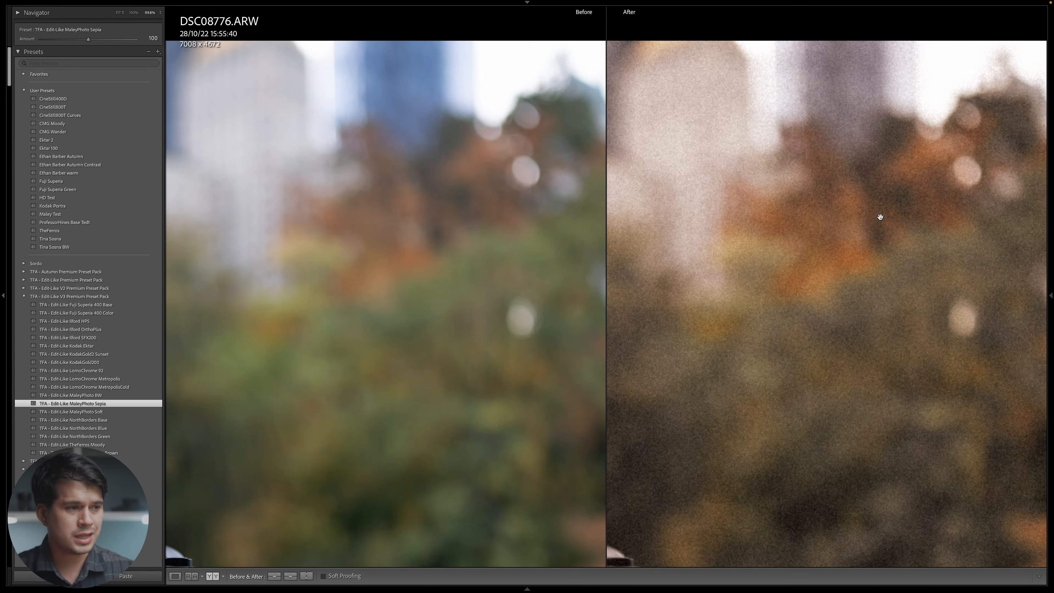
click(881, 218)
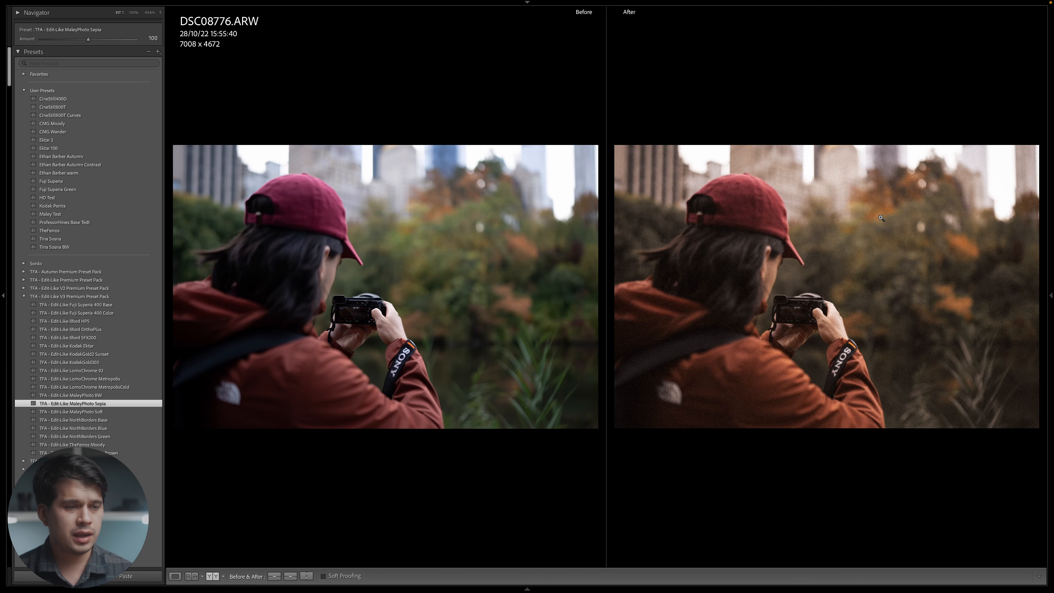